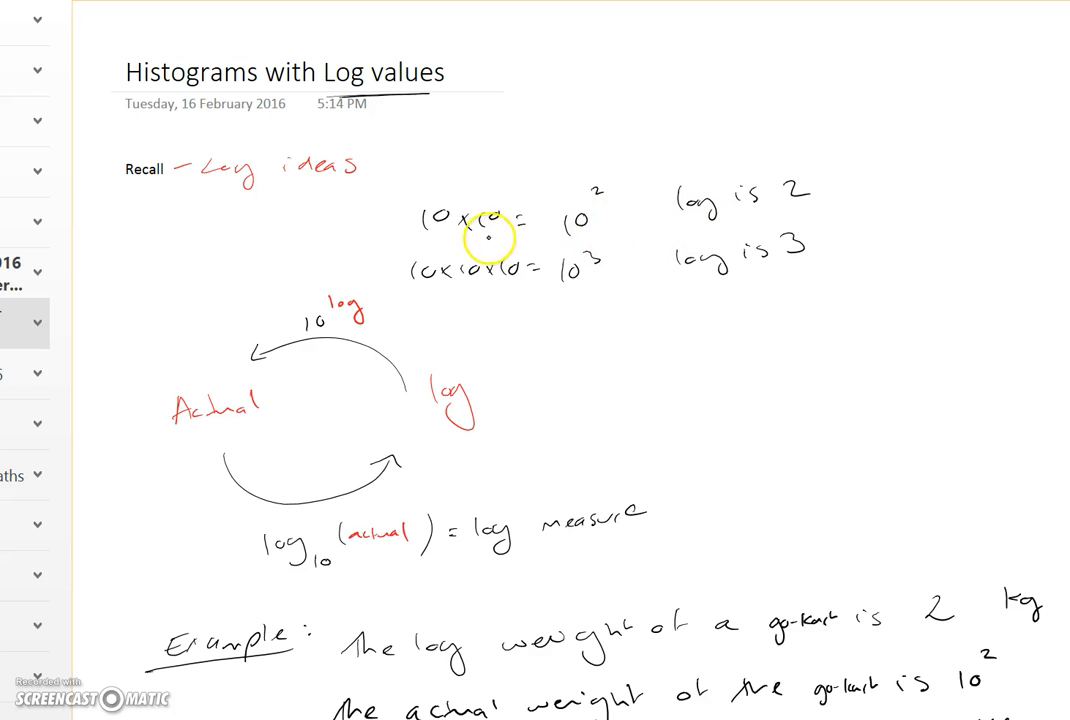
Step: Underline the log results 2 and 3 and highlight the matching exponents in the recall examples
mouse_move(784, 211)
mouse_down()
mouse_move(802, 212)
mouse_move(772, 214)
mouse_up()
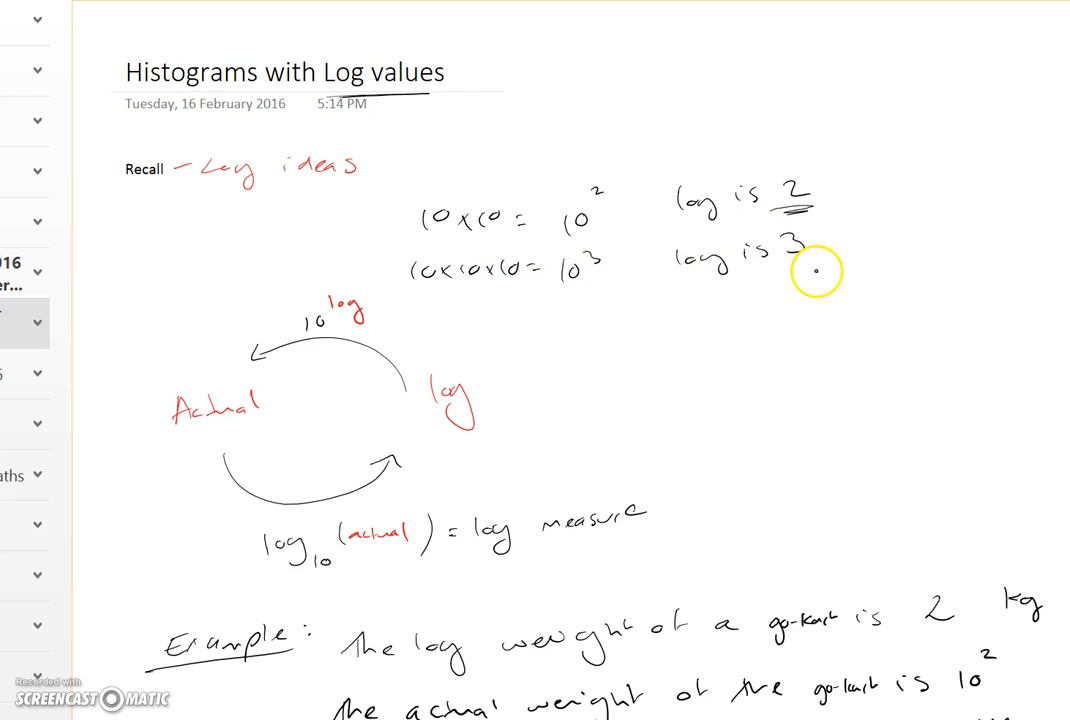
drag(808, 266, 787, 268)
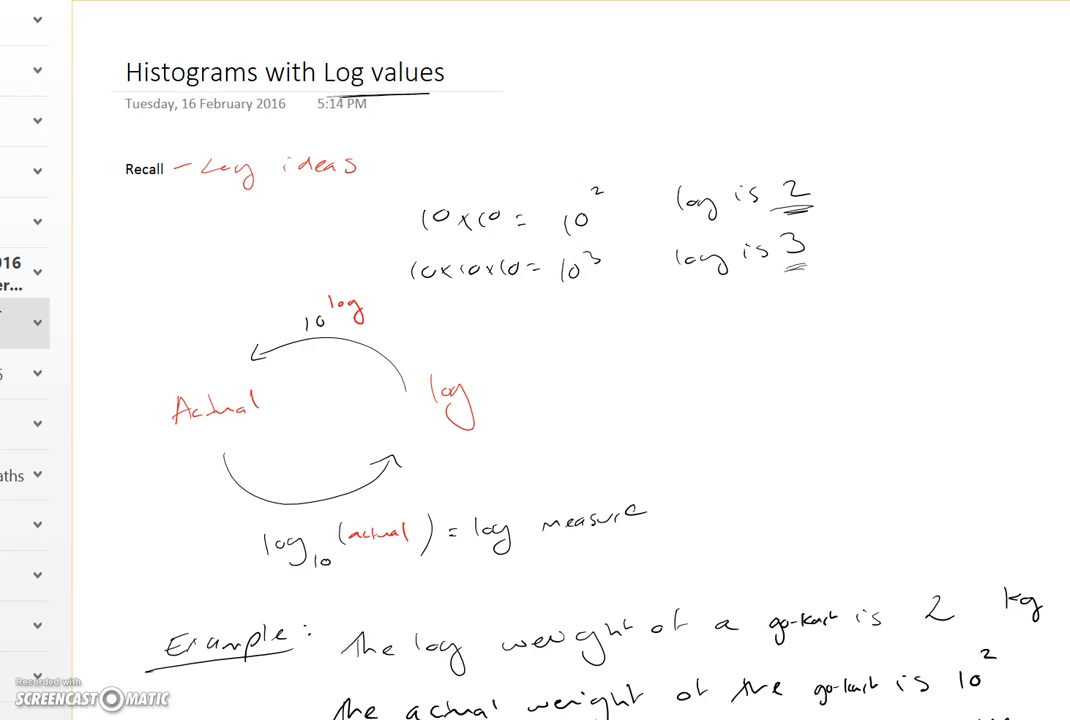
drag(595, 257, 598, 258)
drag(781, 247, 792, 247)
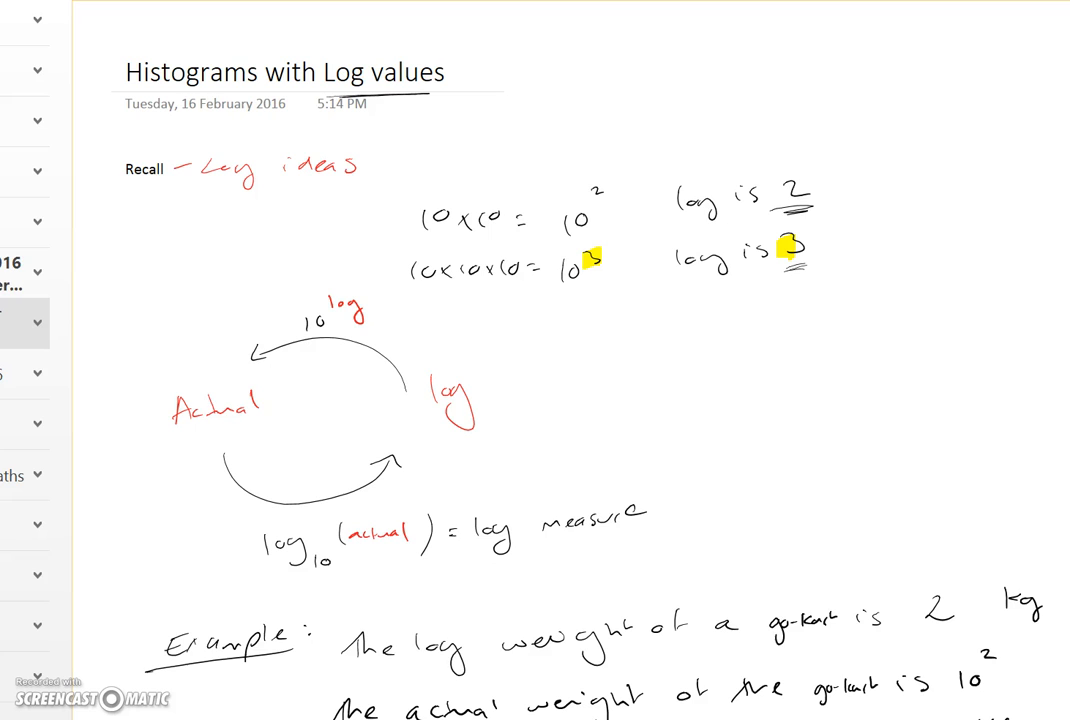
Step: Draw a cloud outline around the actual/log cycle diagram and underline the word Actual
drag(160, 300, 443, 299)
mouse_move(116, 432)
mouse_down()
mouse_move(136, 509)
mouse_move(264, 572)
mouse_move(544, 581)
mouse_move(611, 435)
mouse_move(432, 302)
mouse_up()
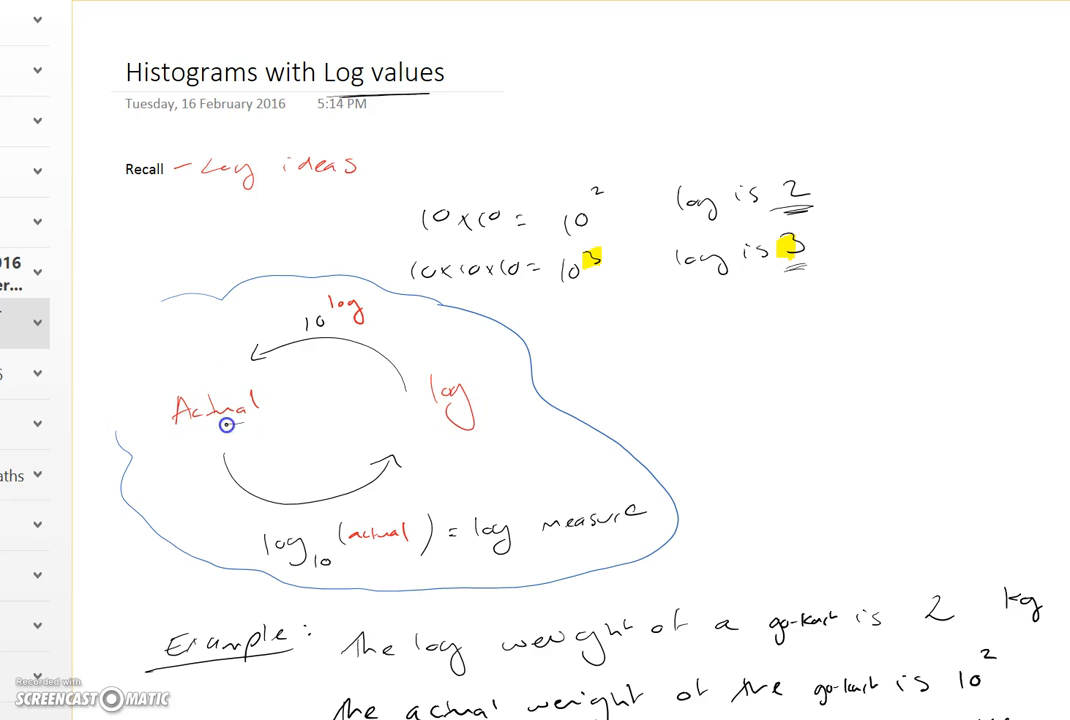
drag(205, 428, 197, 429)
scroll(693, 509, down, 1)
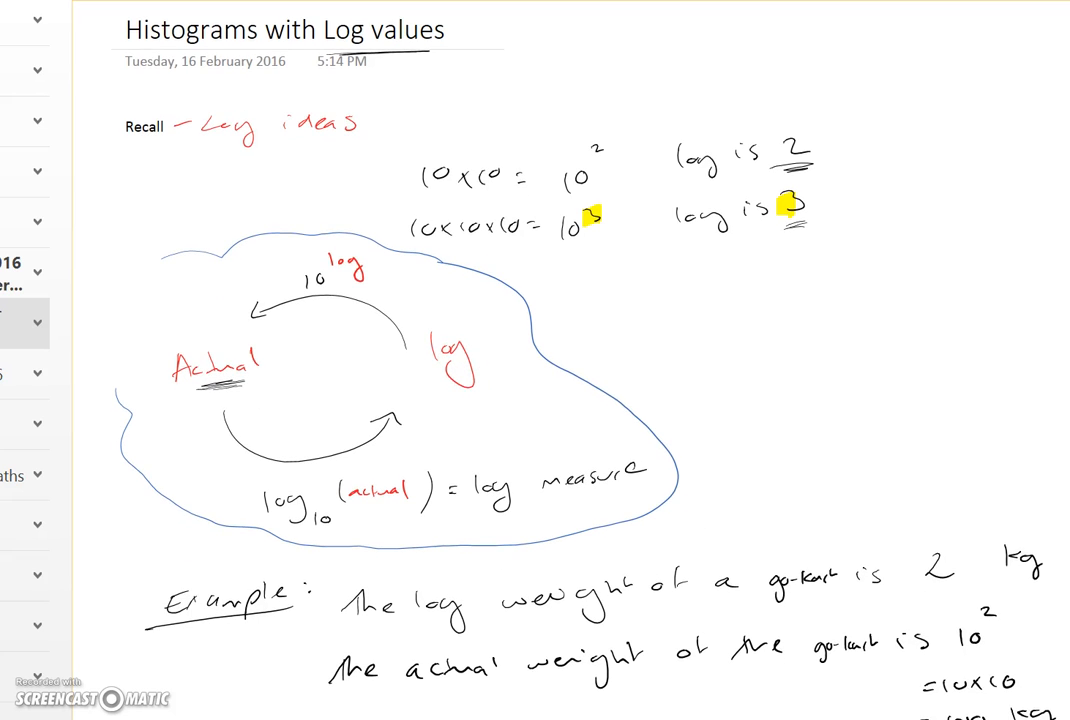
drag(200, 384, 224, 388)
Step: Underline the red word log in the cycle diagram
scroll(886, 411, down, 5)
scroll(820, 562, down, 1)
scroll(820, 562, down, 1)
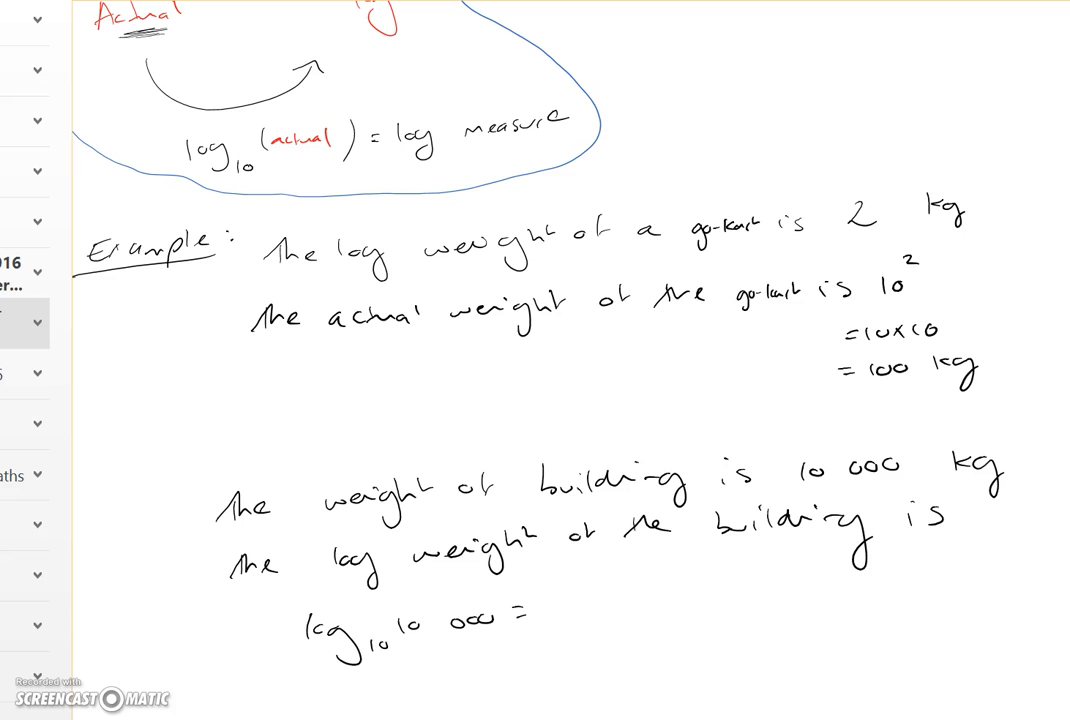
scroll(420, 476, up, 1)
scroll(420, 476, left, 2)
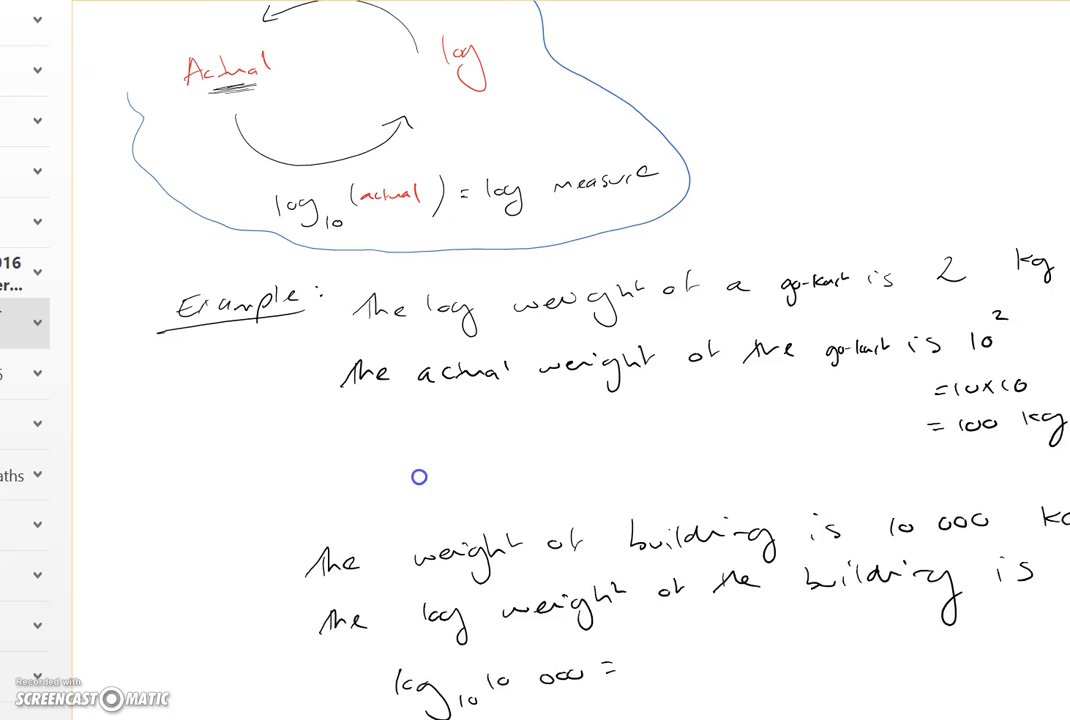
mouse_move(455, 85)
mouse_down()
mouse_move(484, 88)
mouse_move(492, 72)
mouse_up()
Step: Scroll through the go-kart and building weight examples below the diagram
scroll(535, 471, up, 1)
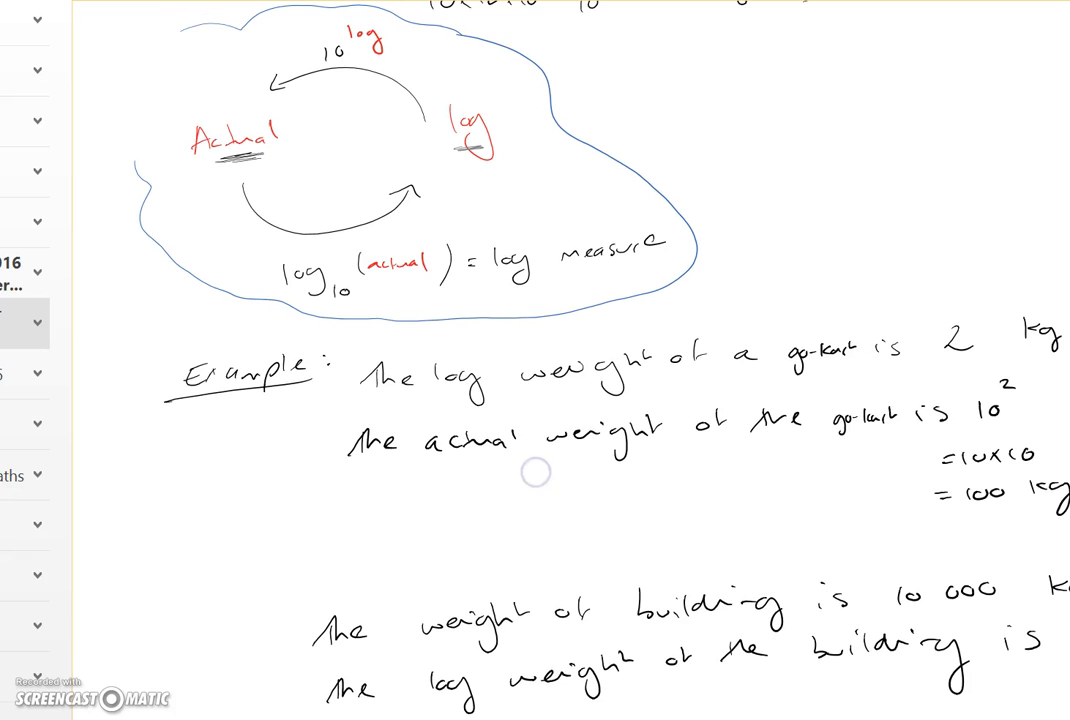
scroll(616, 552, down, 1)
scroll(616, 552, right, 2)
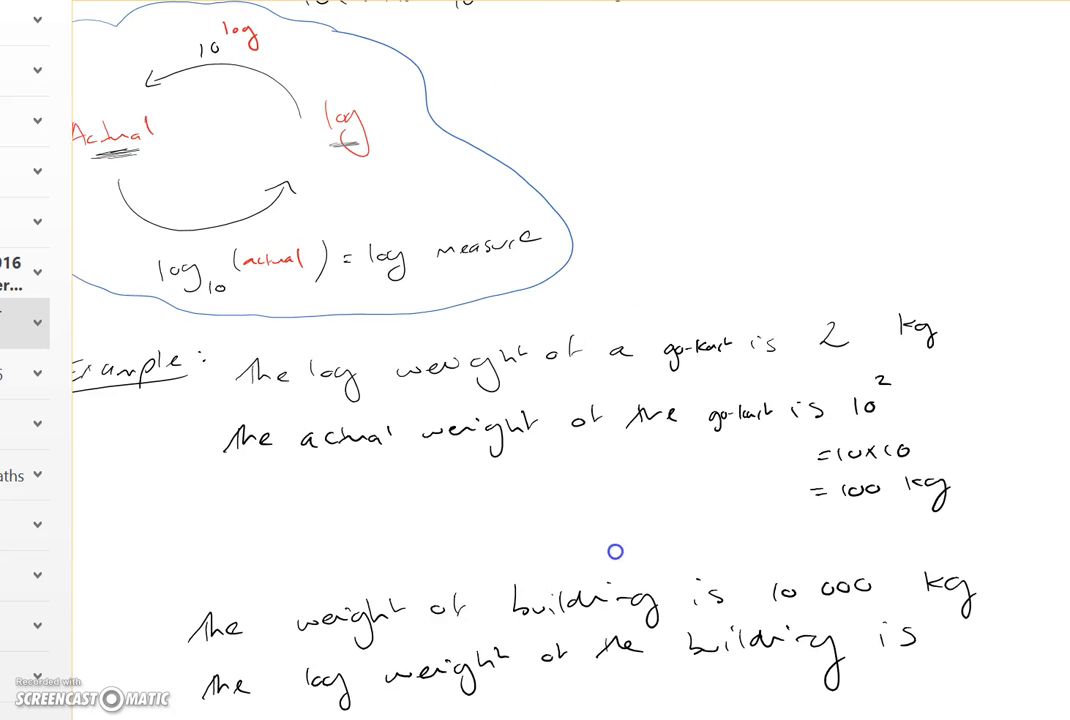
scroll(614, 552, left, 2)
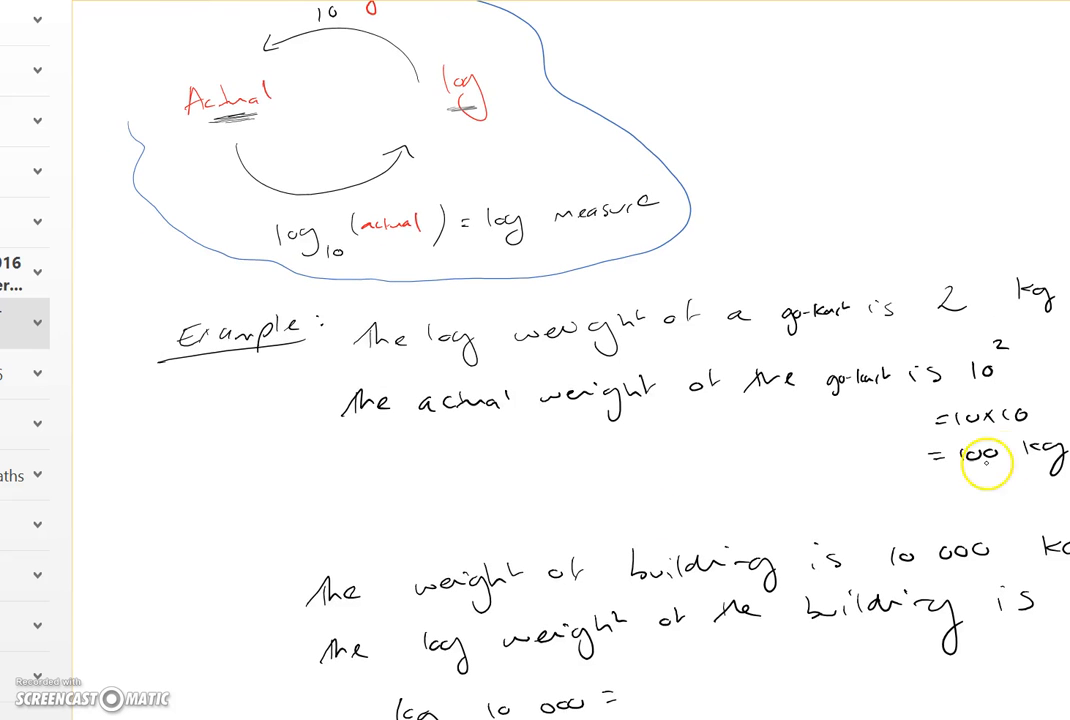
scroll(690, 559, right, 2)
scroll(690, 559, down, 1)
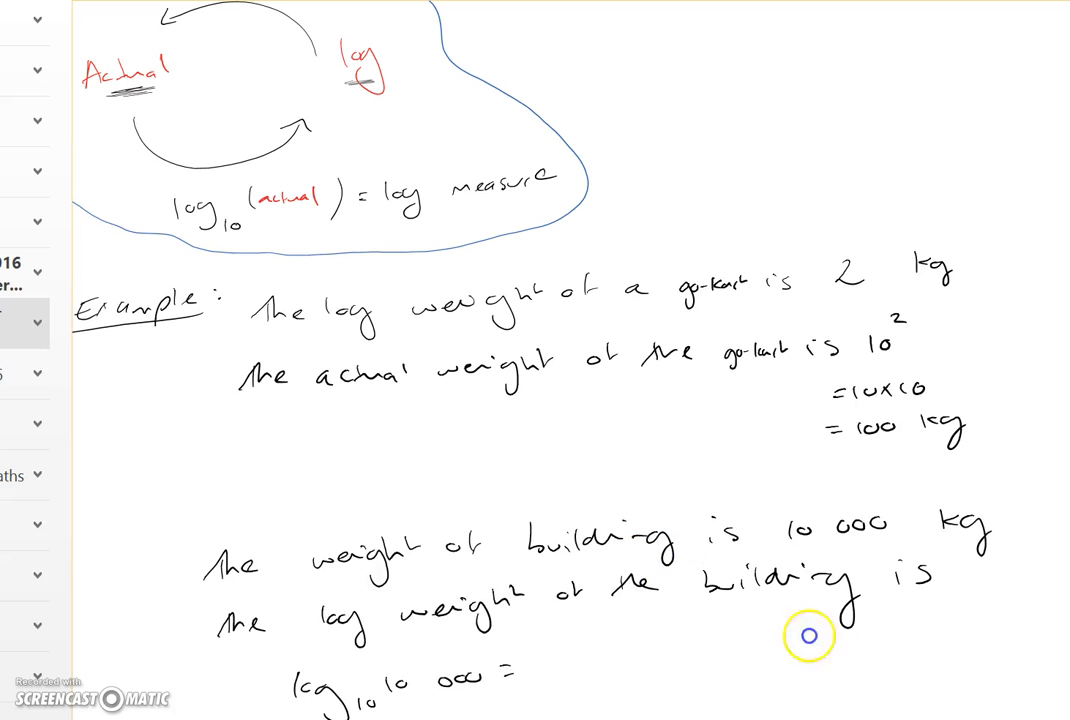
scroll(807, 633, down, 3)
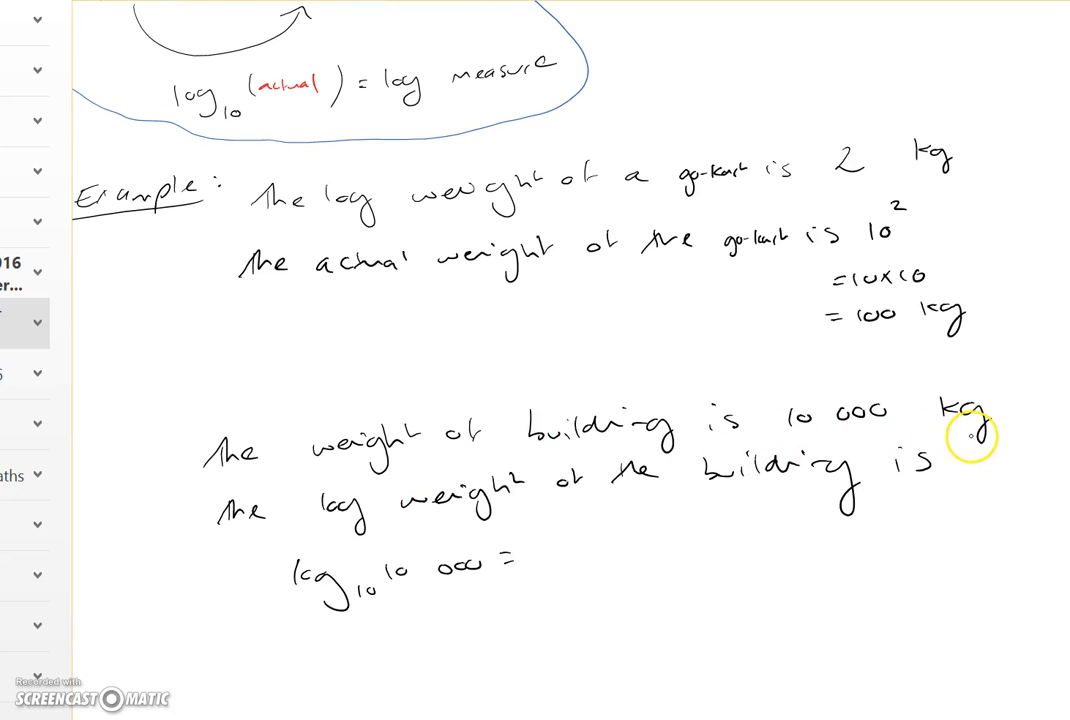
scroll(542, 399, up, 3)
scroll(542, 399, left, 1)
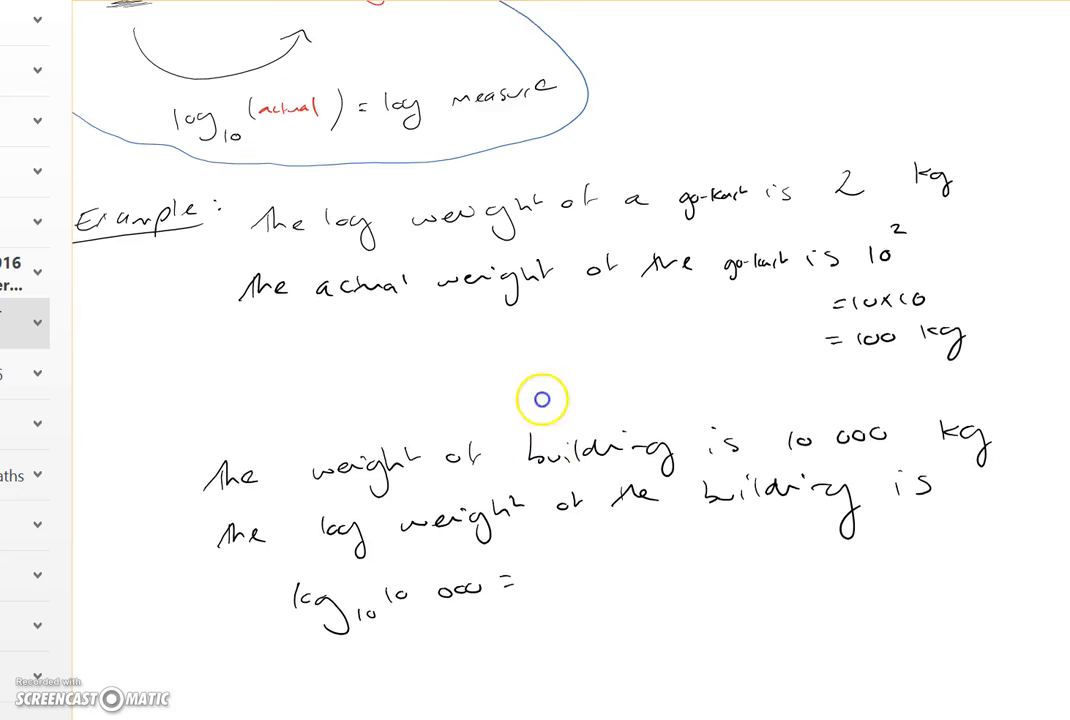
scroll(494, 481, up, 1)
scroll(494, 481, left, 1)
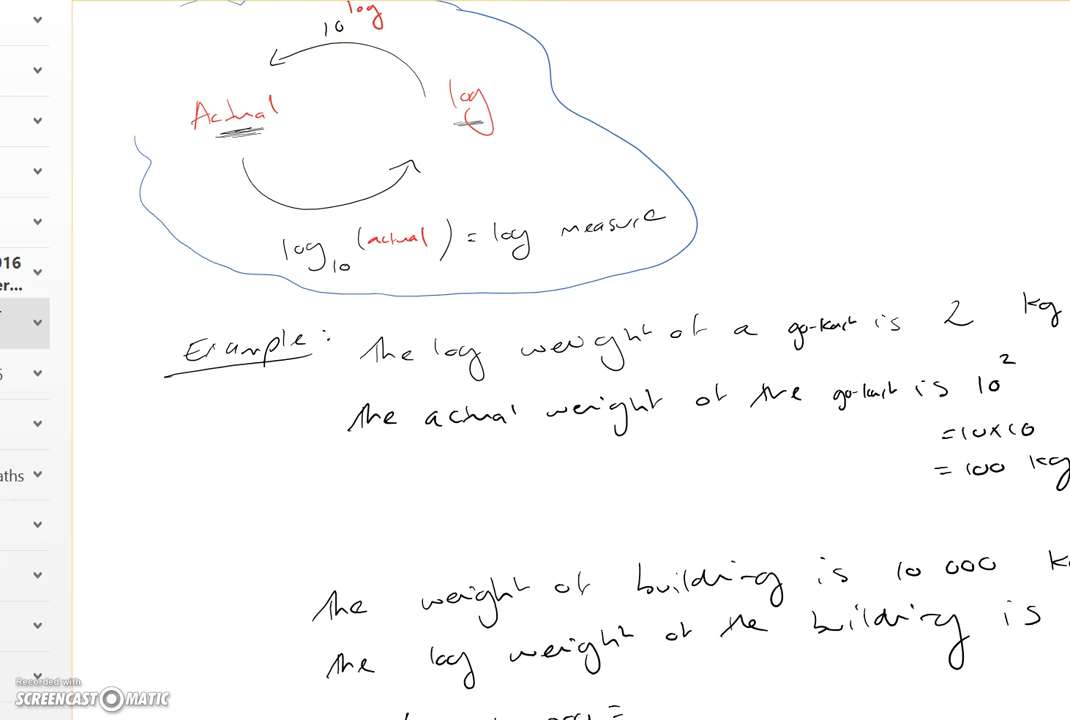
scroll(461, 571, down, 1)
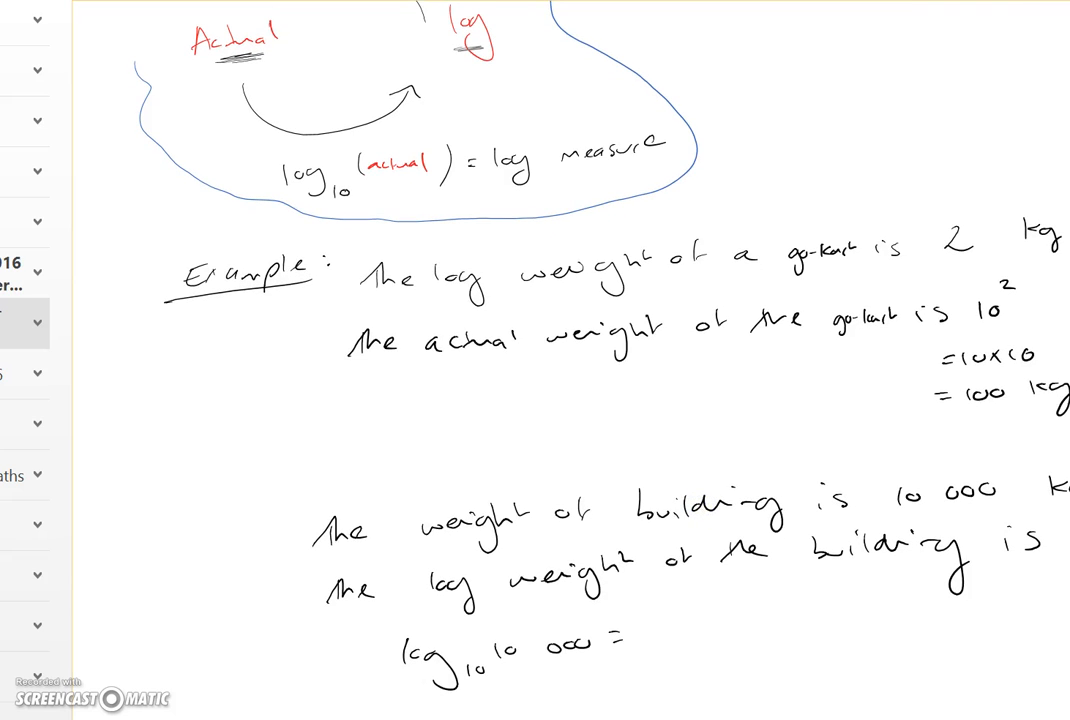
Step: Switch to the TI-Nspire CAS emulator and evaluate log base 10 of 10000
click(560, 715)
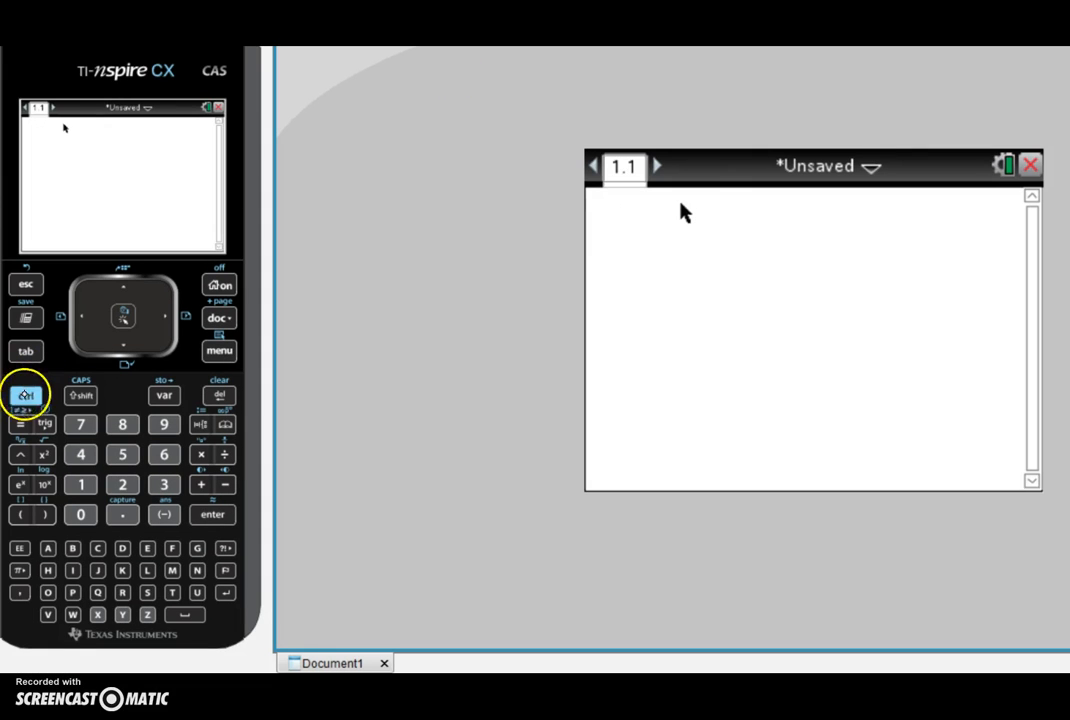
click(33, 400)
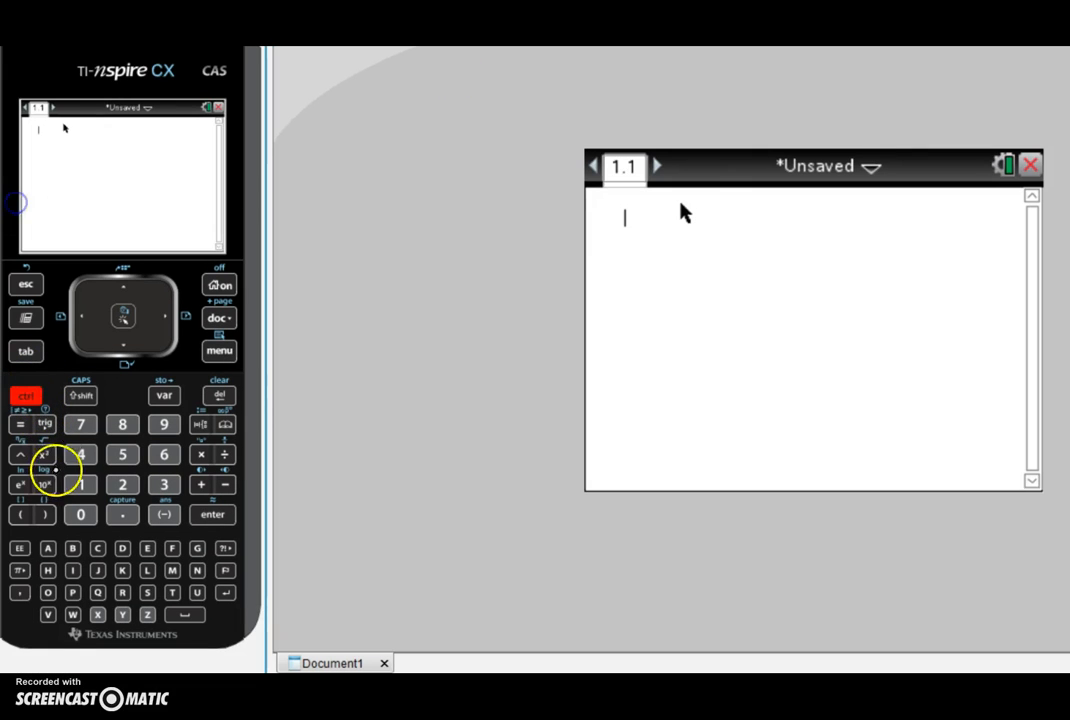
click(38, 490)
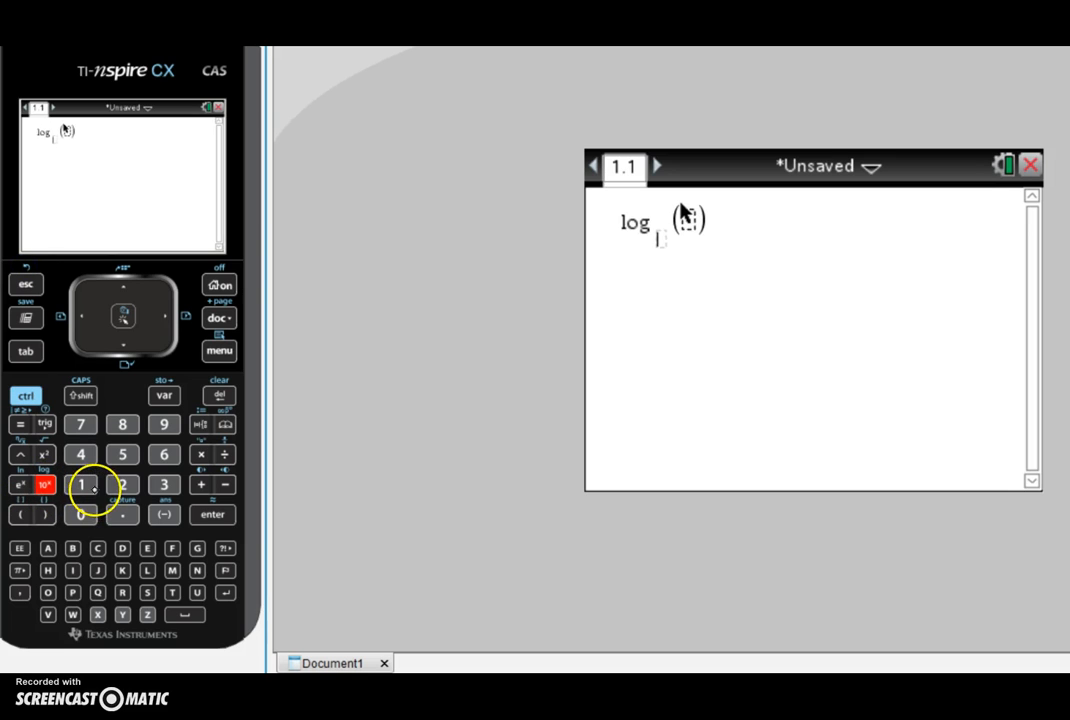
click(81, 484)
click(81, 514)
click(166, 316)
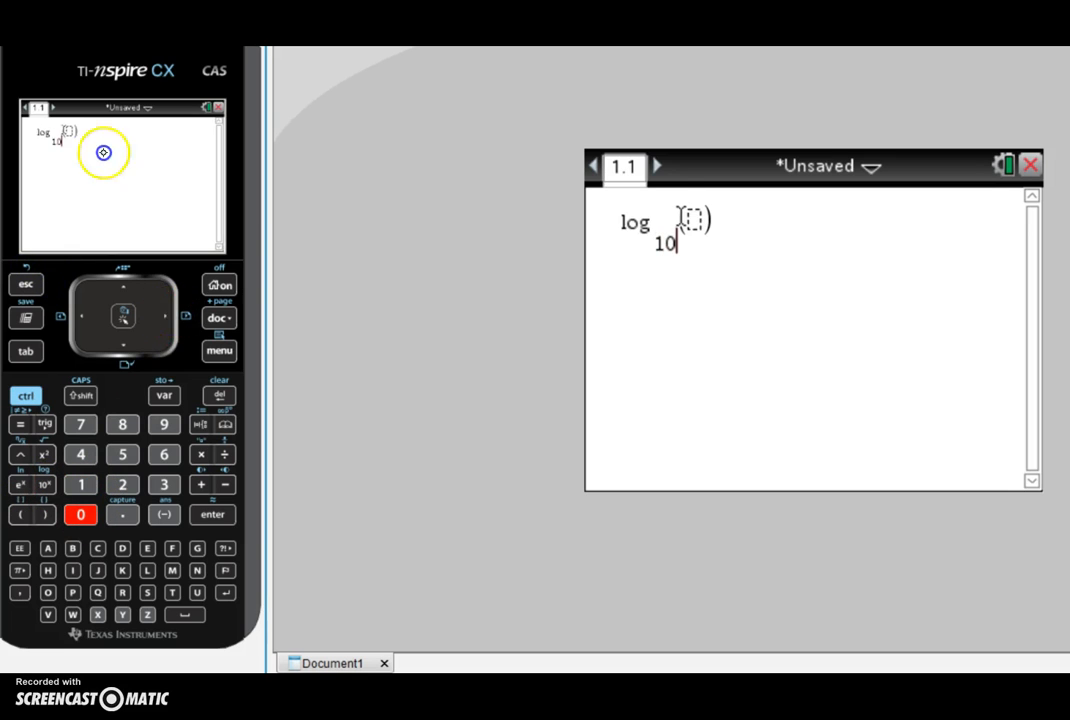
click(83, 484)
click(83, 514)
click(84, 514)
click(86, 514)
click(84, 514)
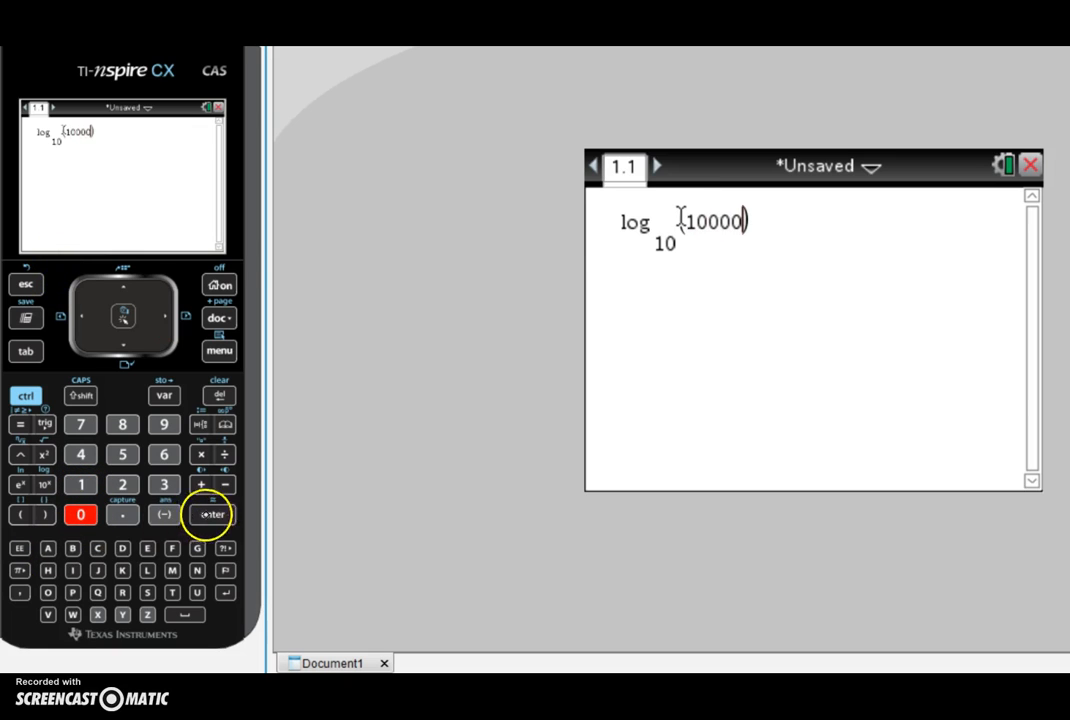
click(212, 514)
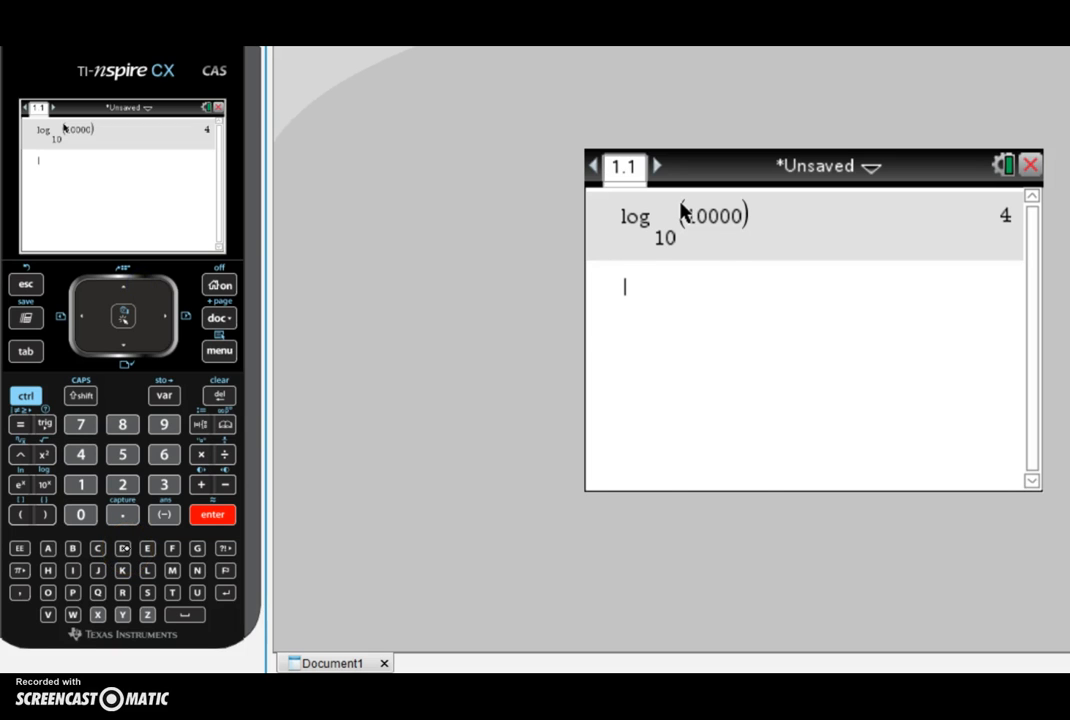
Step: Back in the notes, write = log10(10^4) = 4 after the building calculation and highlight the exponent 4
key(alt+Tab)
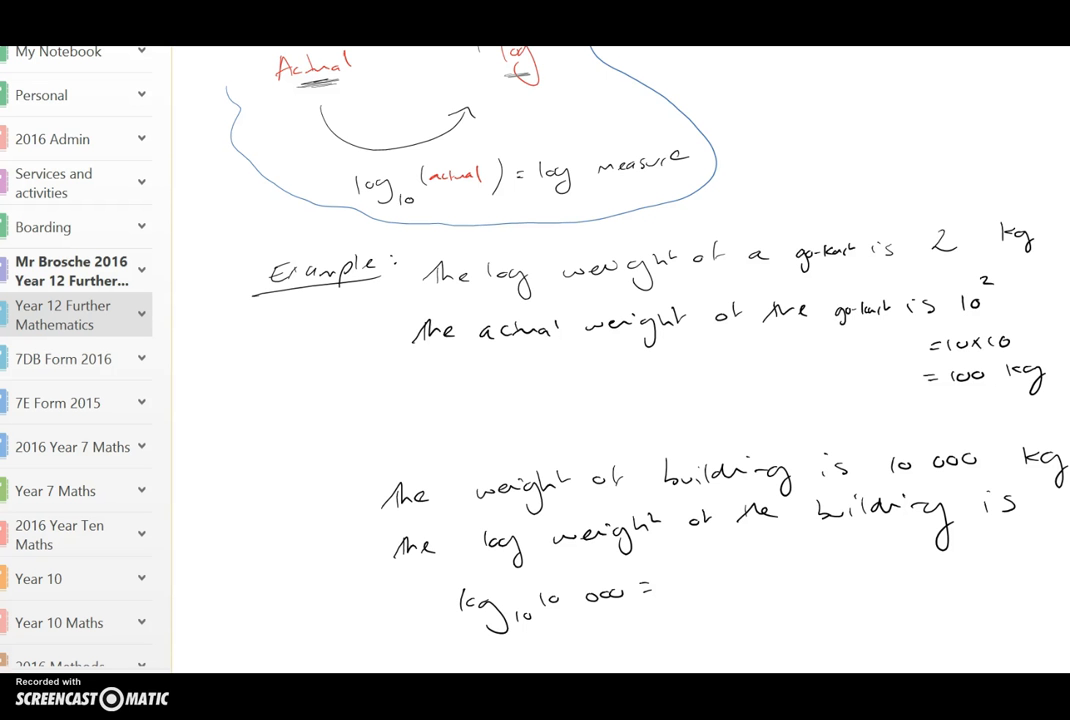
drag(672, 580, 673, 600)
drag(680, 590, 702, 612)
drag(712, 600, 738, 596)
mouse_move(747, 582)
mouse_down()
mouse_move(758, 580)
mouse_move(760, 606)
mouse_move(796, 584)
mouse_move(818, 591)
mouse_move(815, 600)
mouse_up()
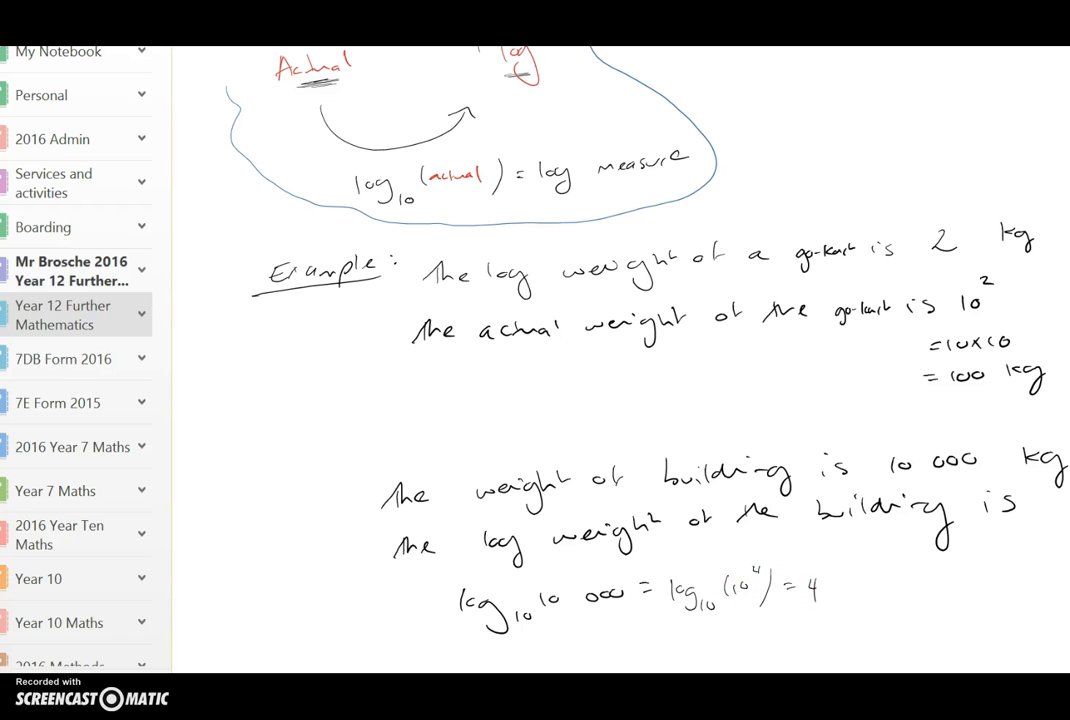
drag(750, 575, 767, 567)
Step: Open the notes page listing animal weights in kg beside a log weight column
scroll(767, 303, down, 5)
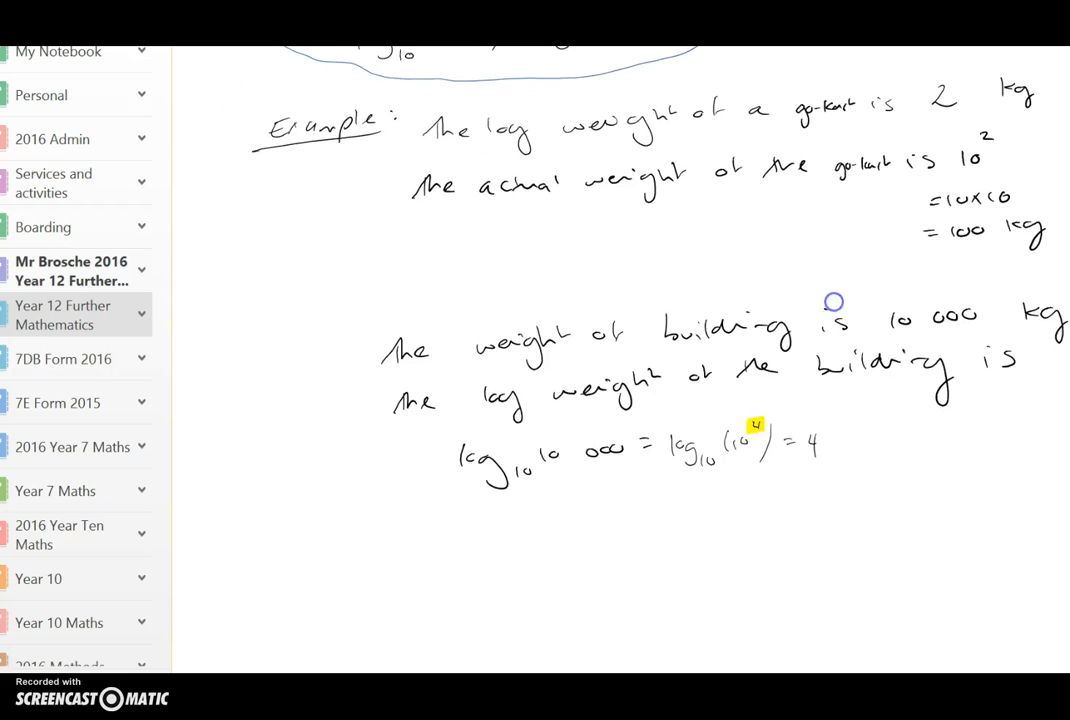
drag(748, 251, 746, 265)
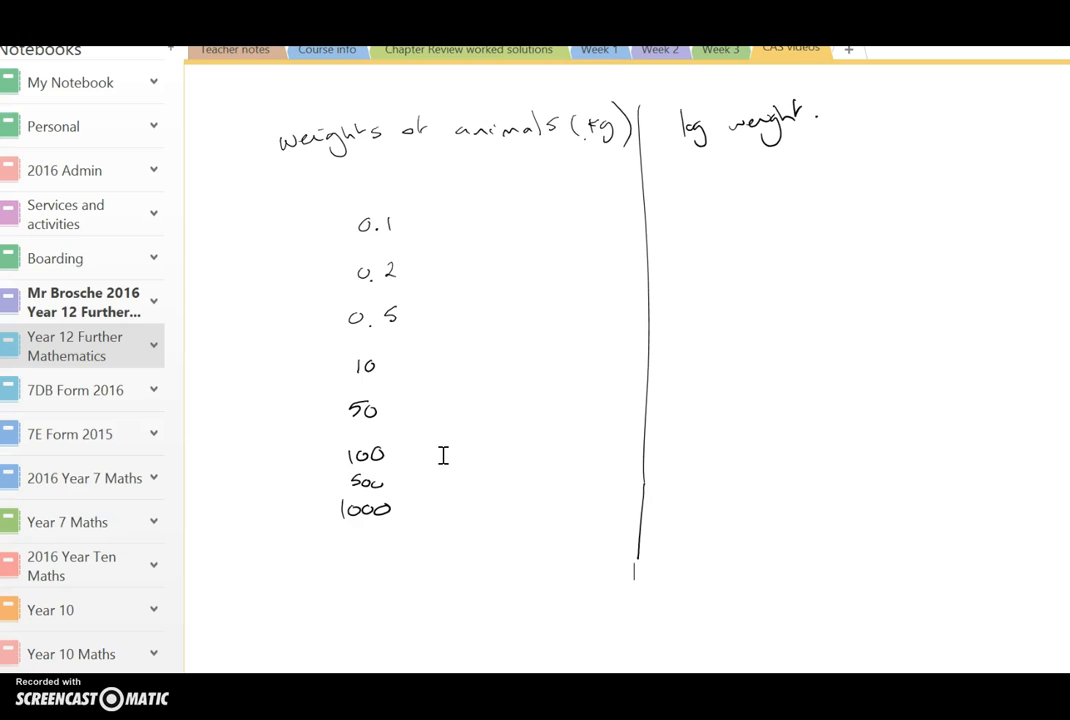
click(355, 395)
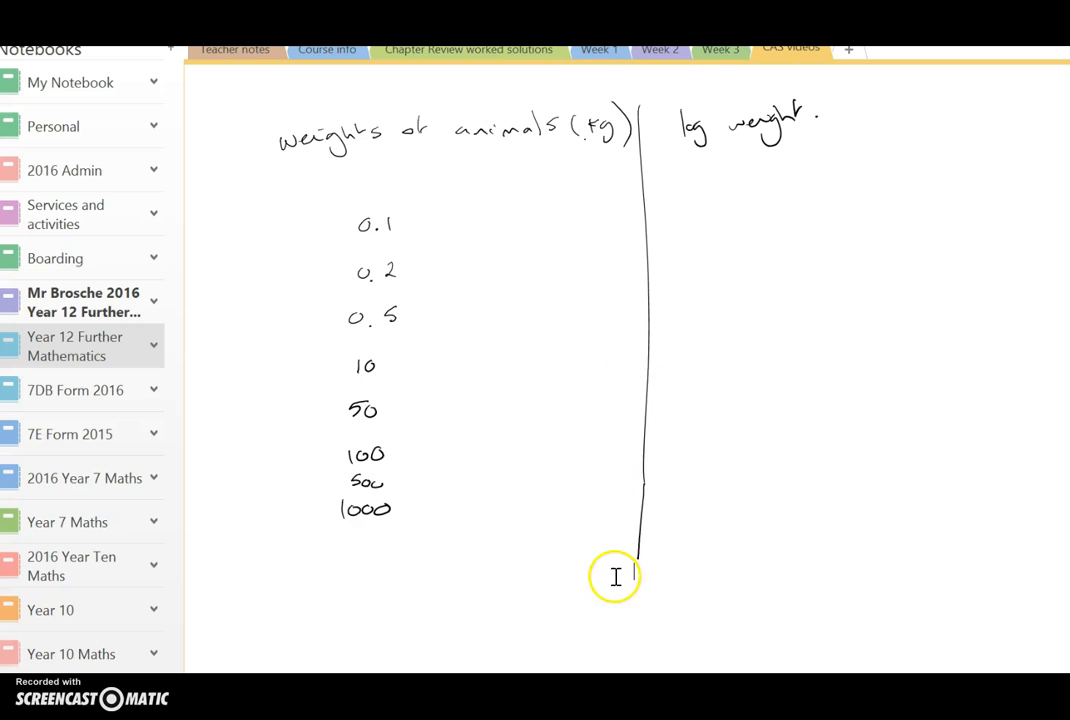
mouse_move(705, 695)
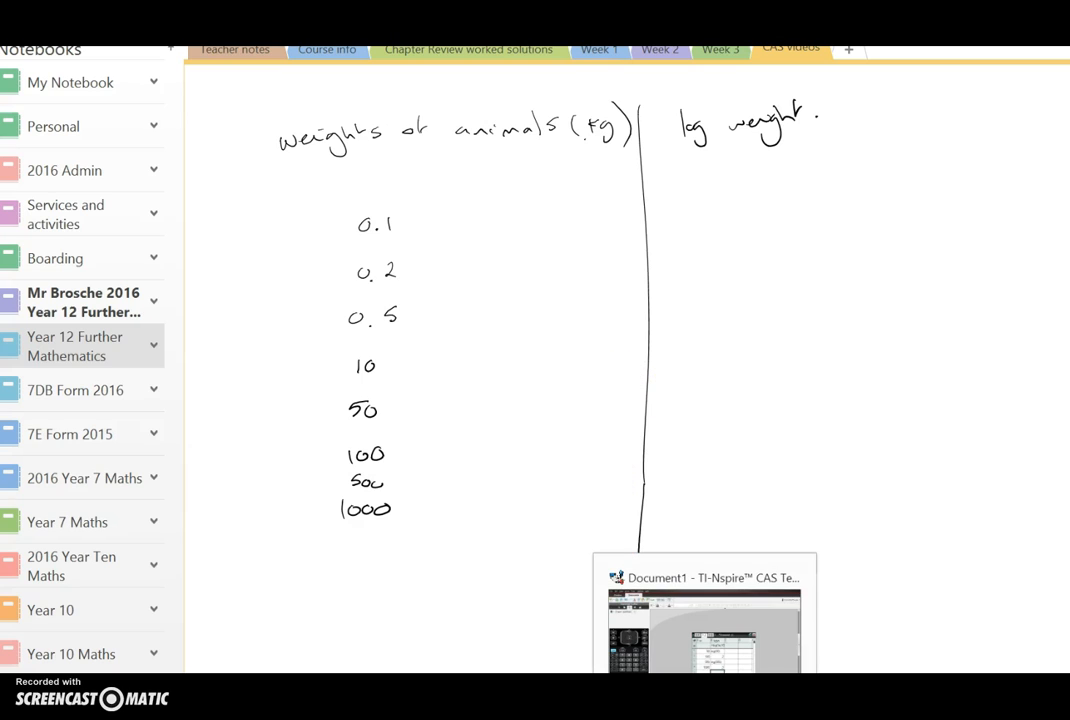
Step: Switch to the TI-Nspire spreadsheet on page 1.2 and enter w as column A's name
click(704, 625)
click(628, 197)
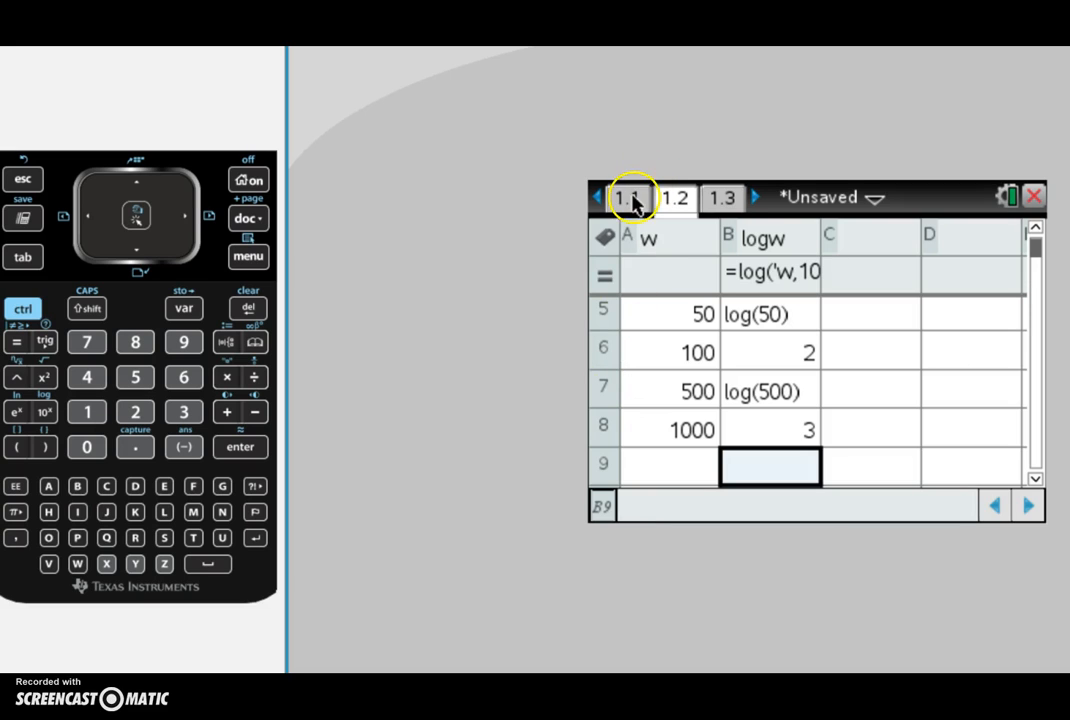
click(657, 204)
click(680, 240)
key(Up)
key(Down)
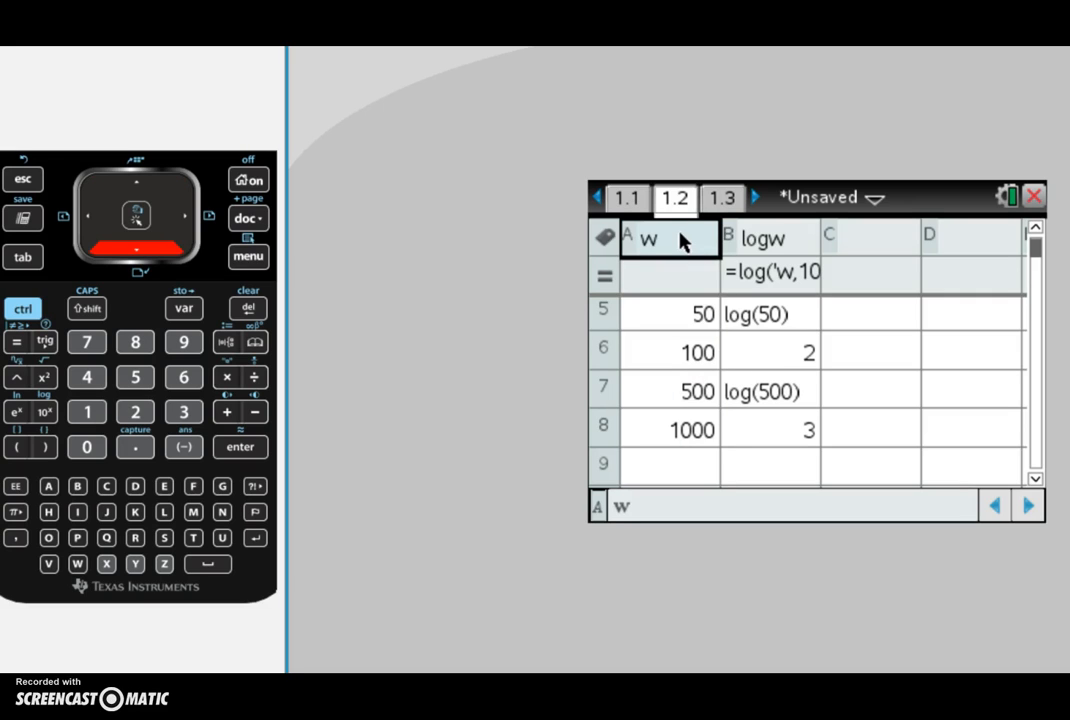
text(w)
key(Return)
Step: Step through the weight values in column w
key(Down)
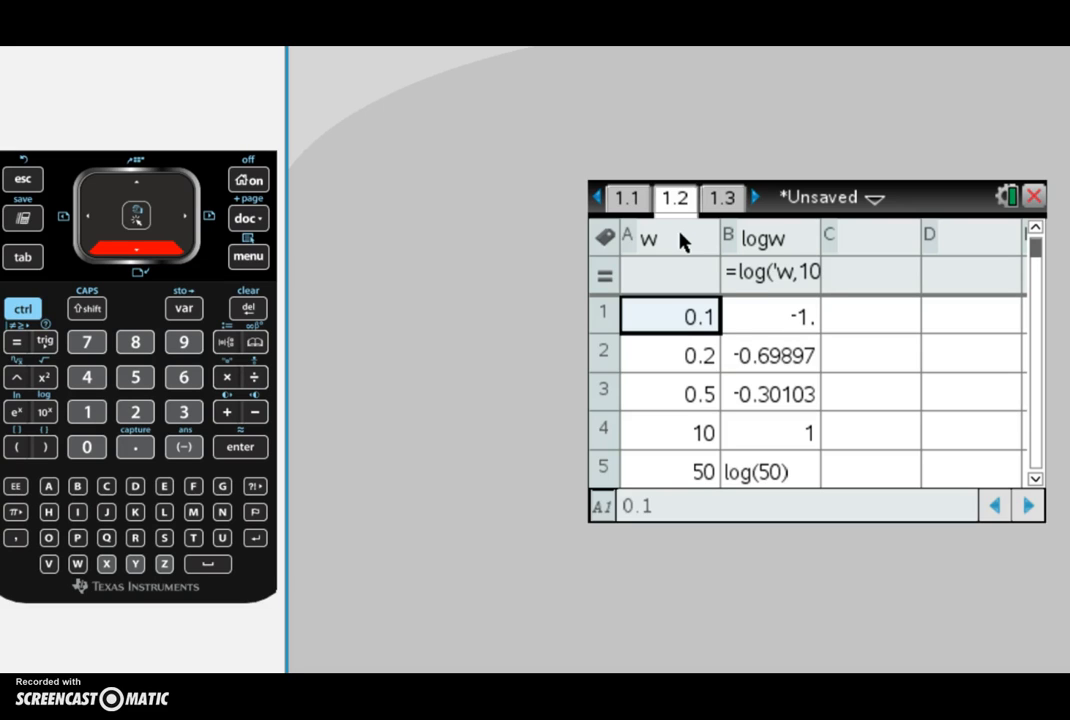
key(Down)
key(Down)
key(Down)
key(Down)
key(Down)
key(Down)
key(Down)
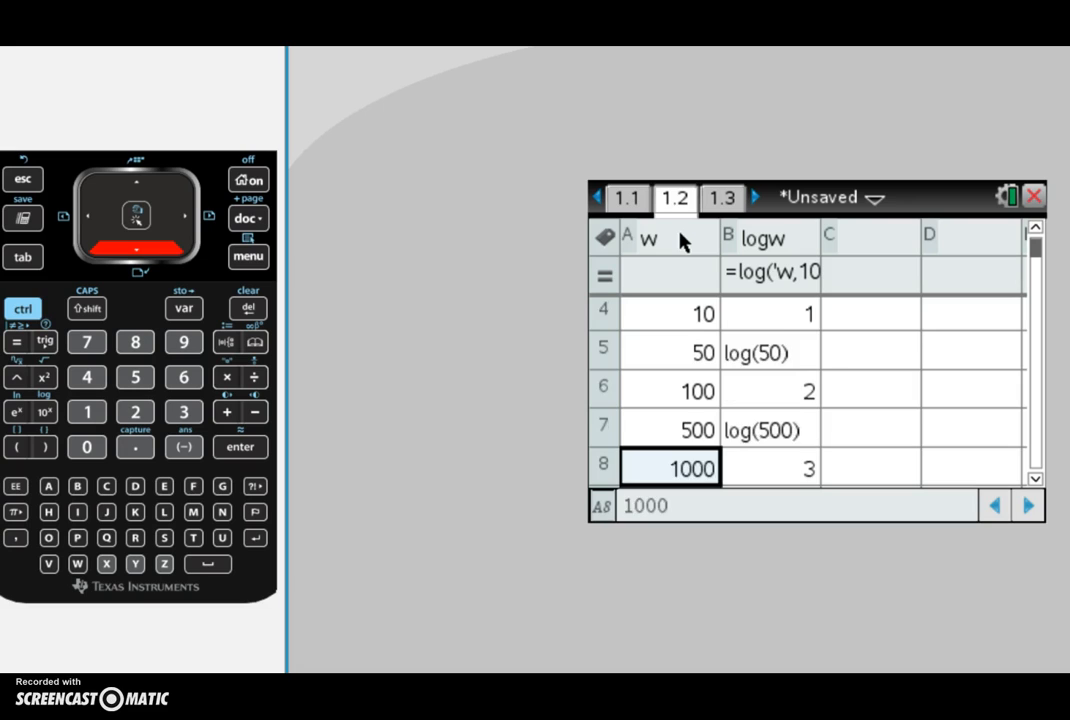
key(Down)
key(Up)
key(Up)
Step: Inspect the logw column's computed log values cell by cell
key(Right)
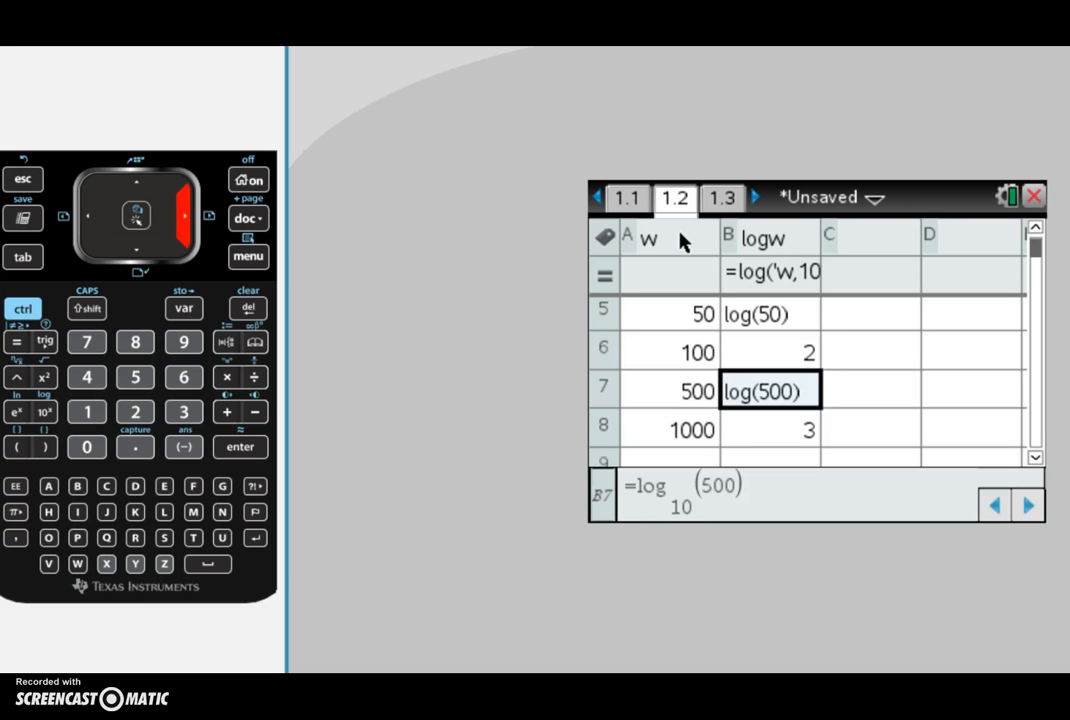
key(Left)
key(Right)
key(Up)
key(Up)
key(Up)
key(Up)
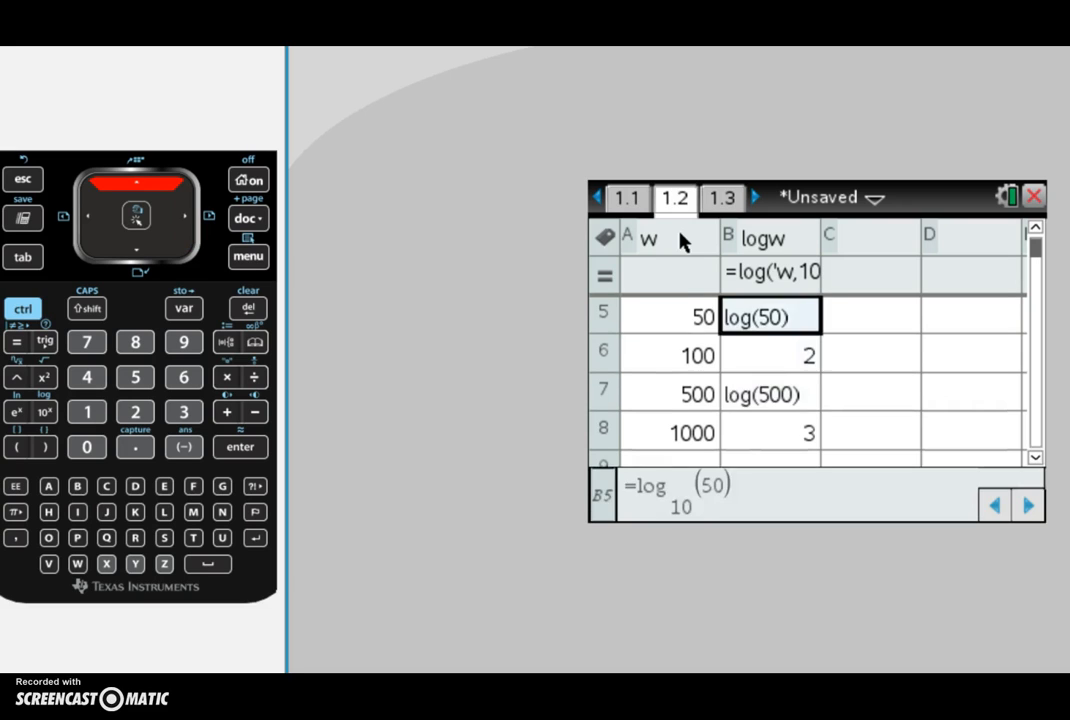
key(Up)
key(Down)
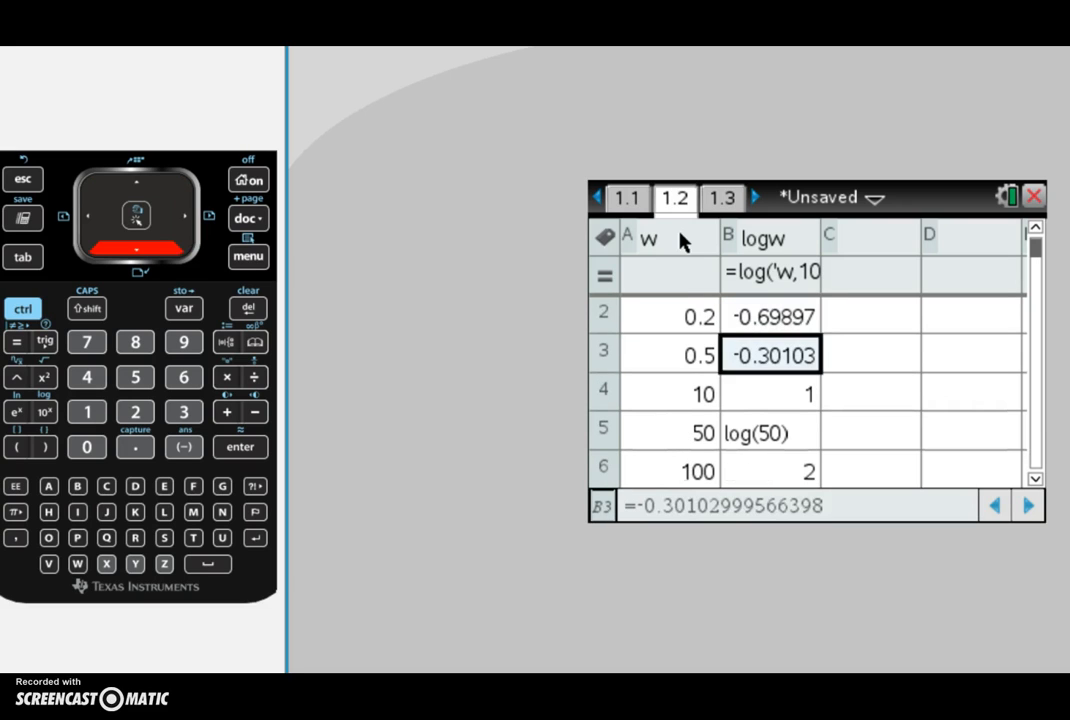
key(Right)
key(Left)
key(Right)
key(Down)
key(Down)
key(Down)
key(Up)
key(Up)
key(Up)
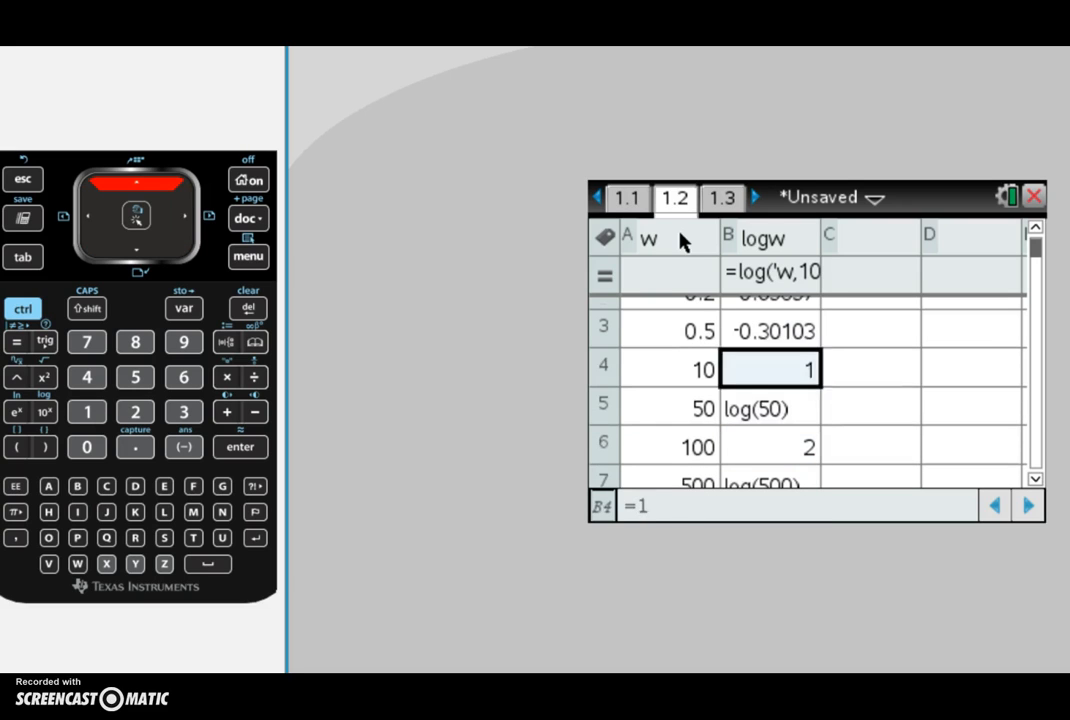
Step: Inspect the log(50) cell and its weight value 50 in the spreadsheet
key(Down)
key(Down)
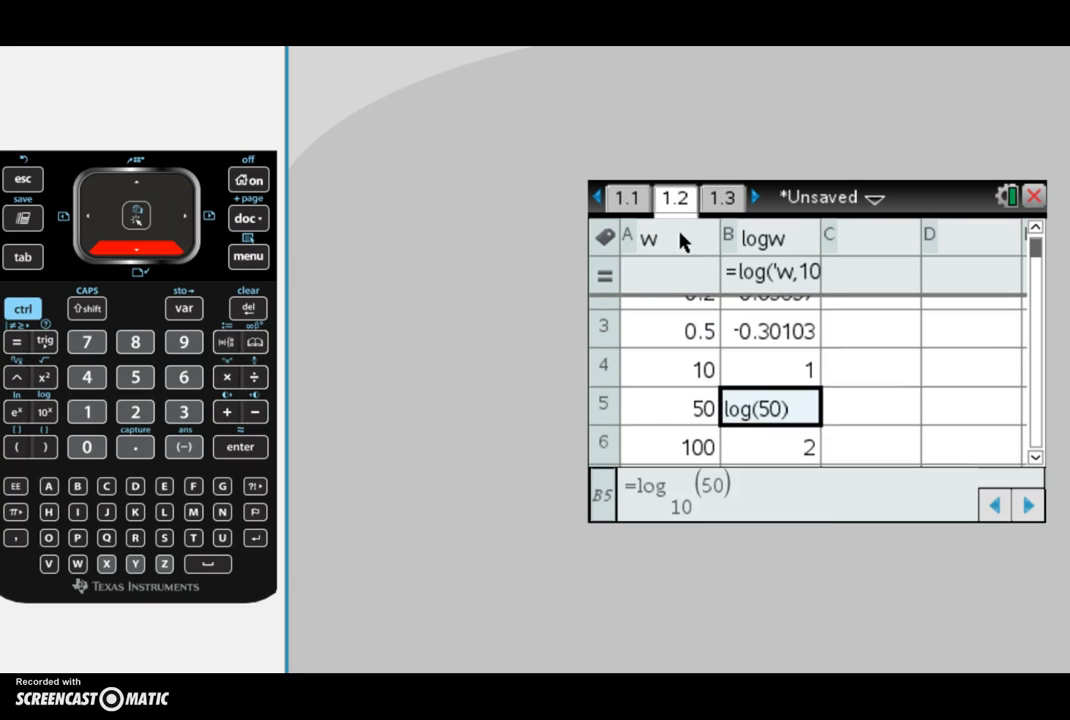
key(Left)
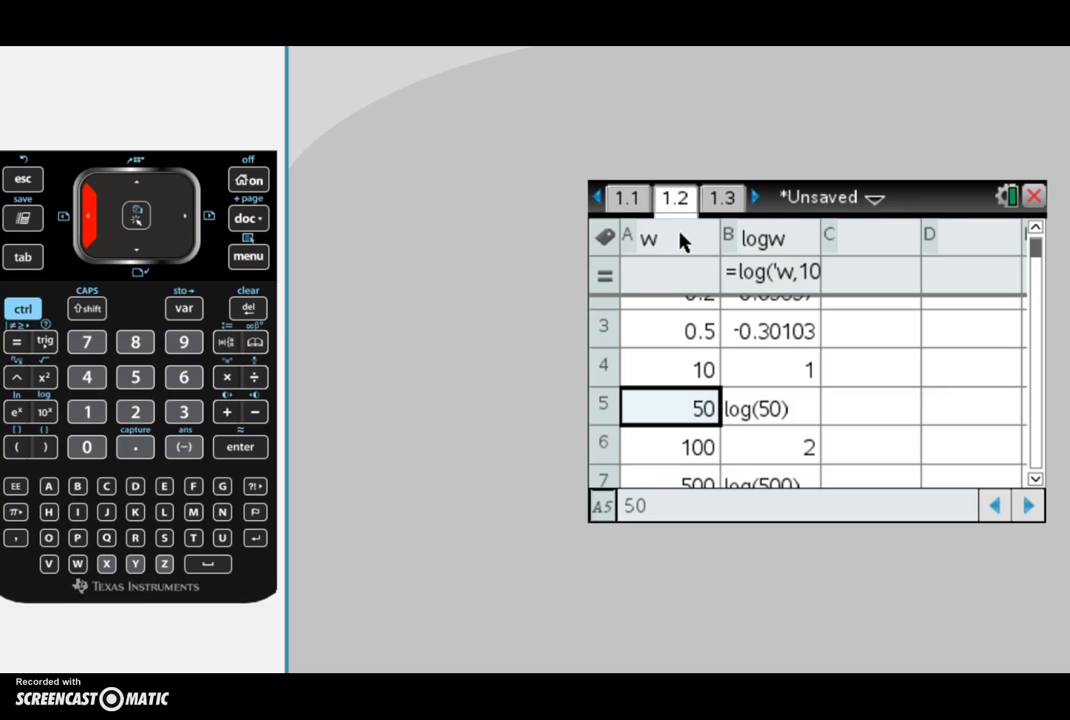
key(Right)
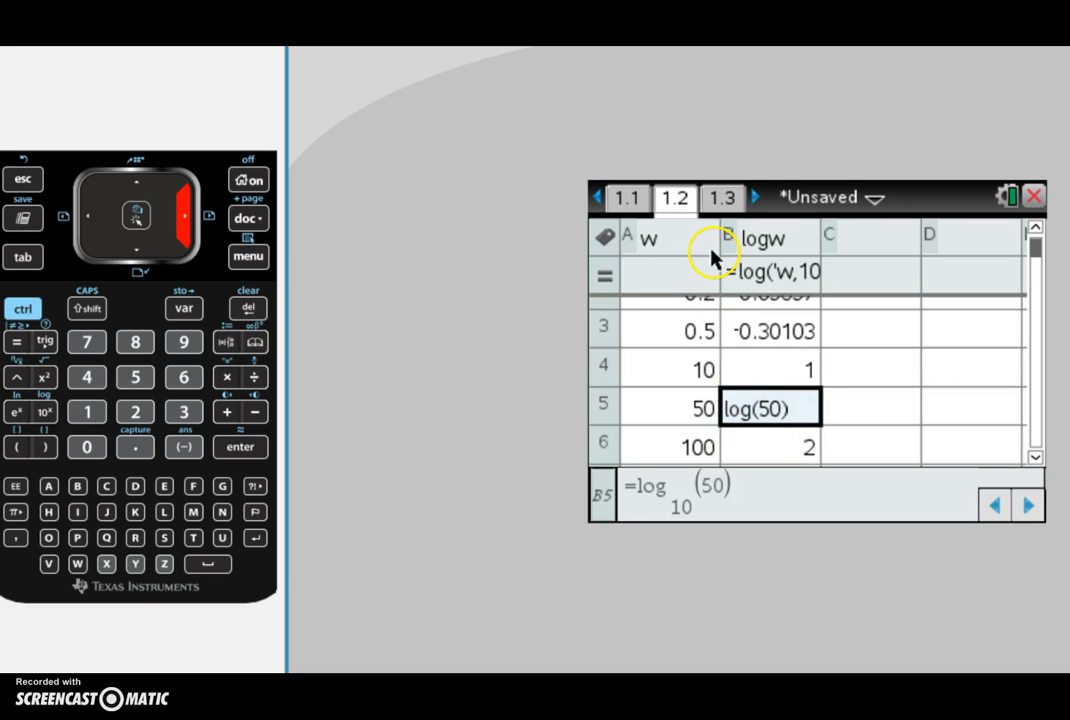
Step: On page 1.1, compute log base 10 of 500 and evaluate it as a decimal approximation
click(621, 199)
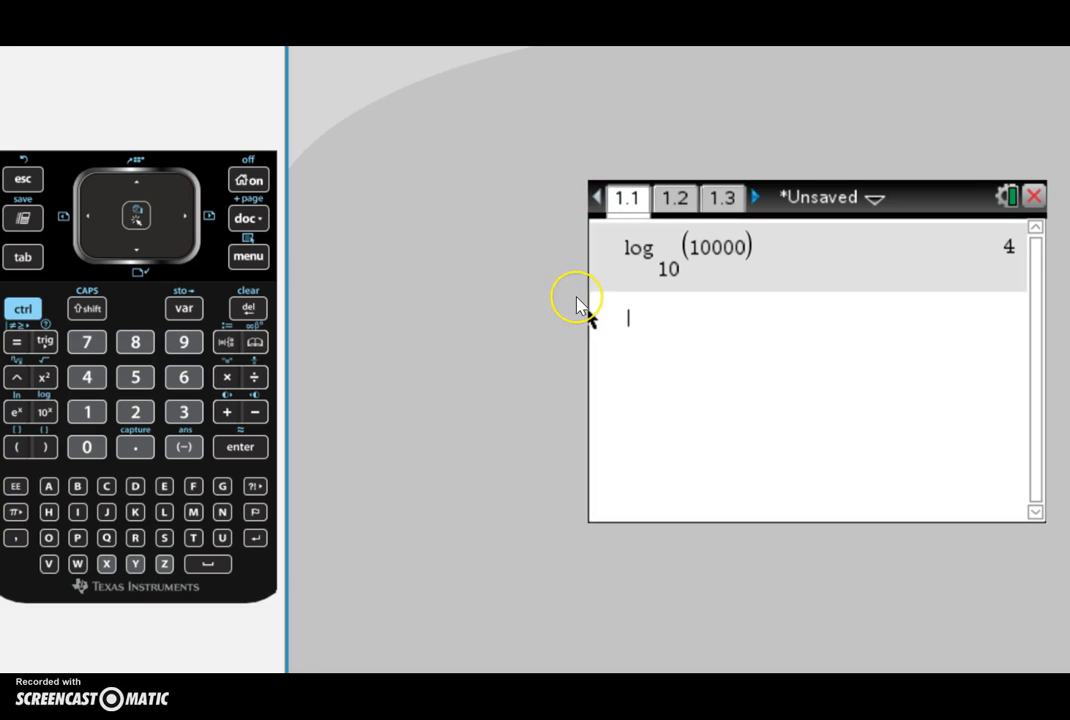
click(23, 309)
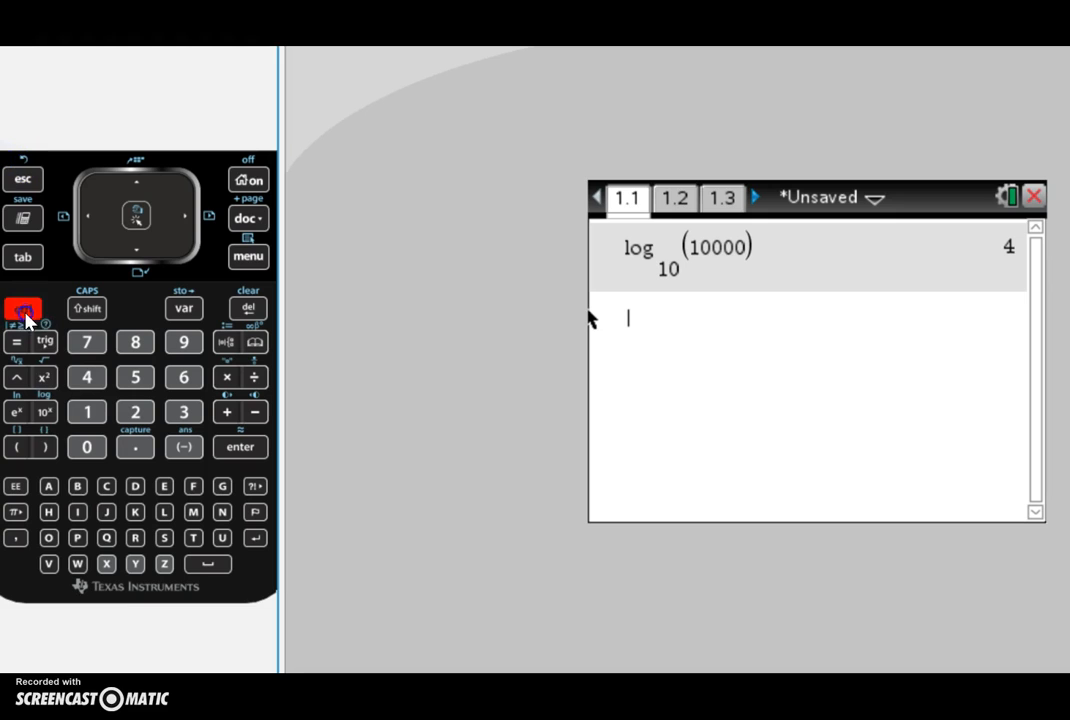
click(45, 413)
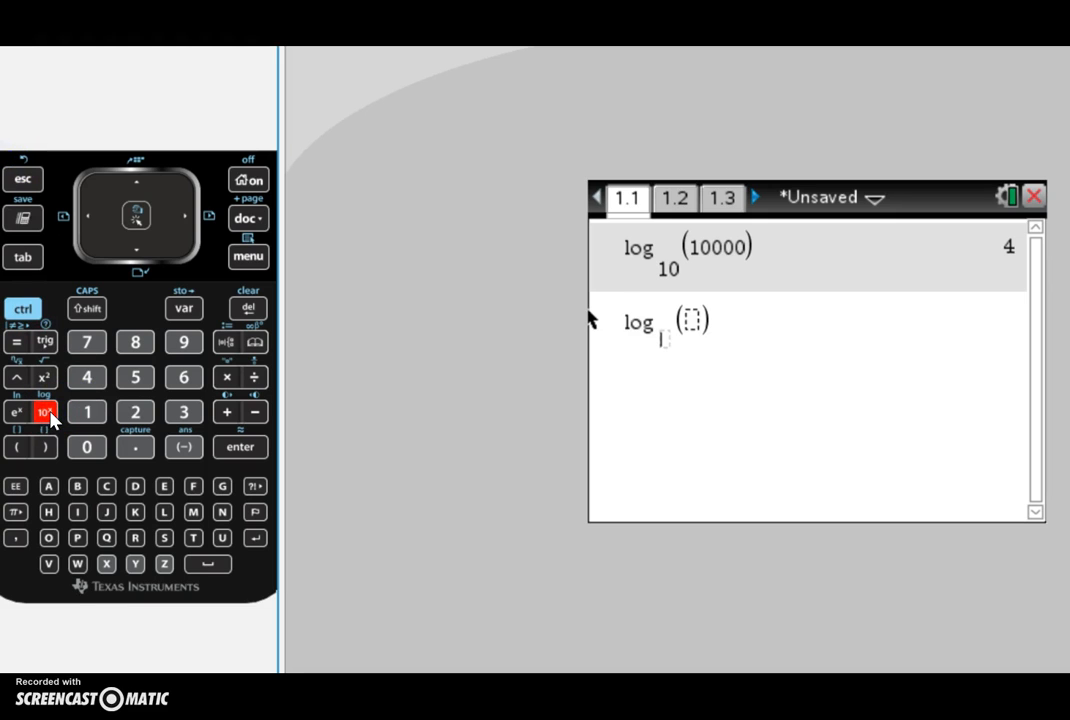
text(10)
key(Right)
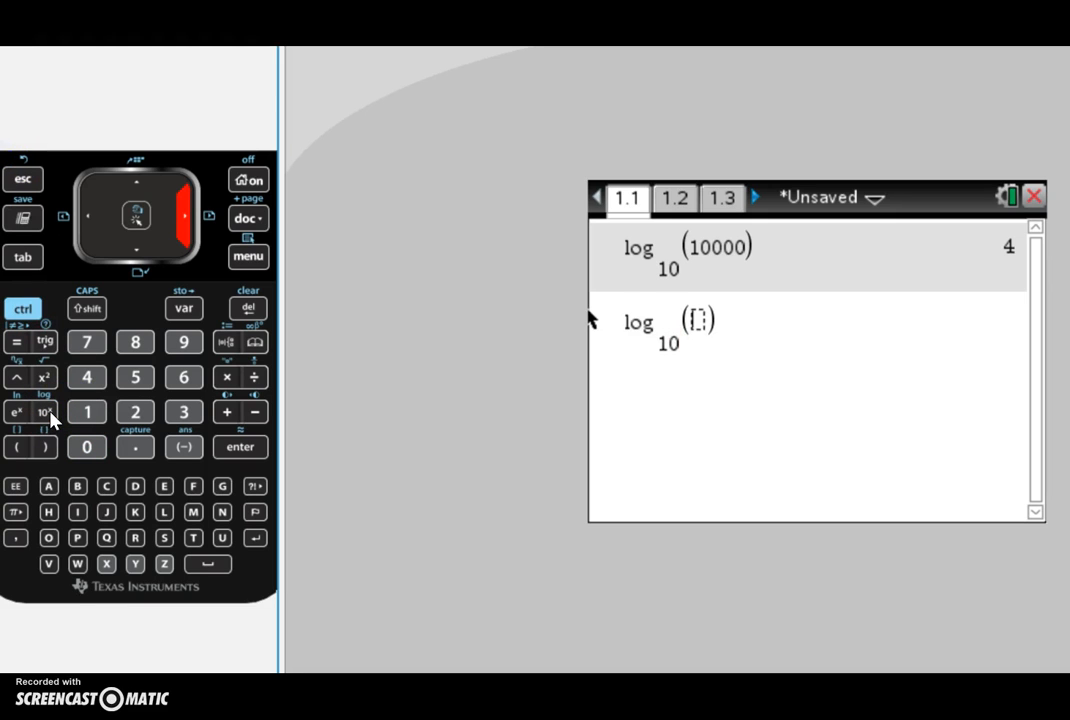
text(500)
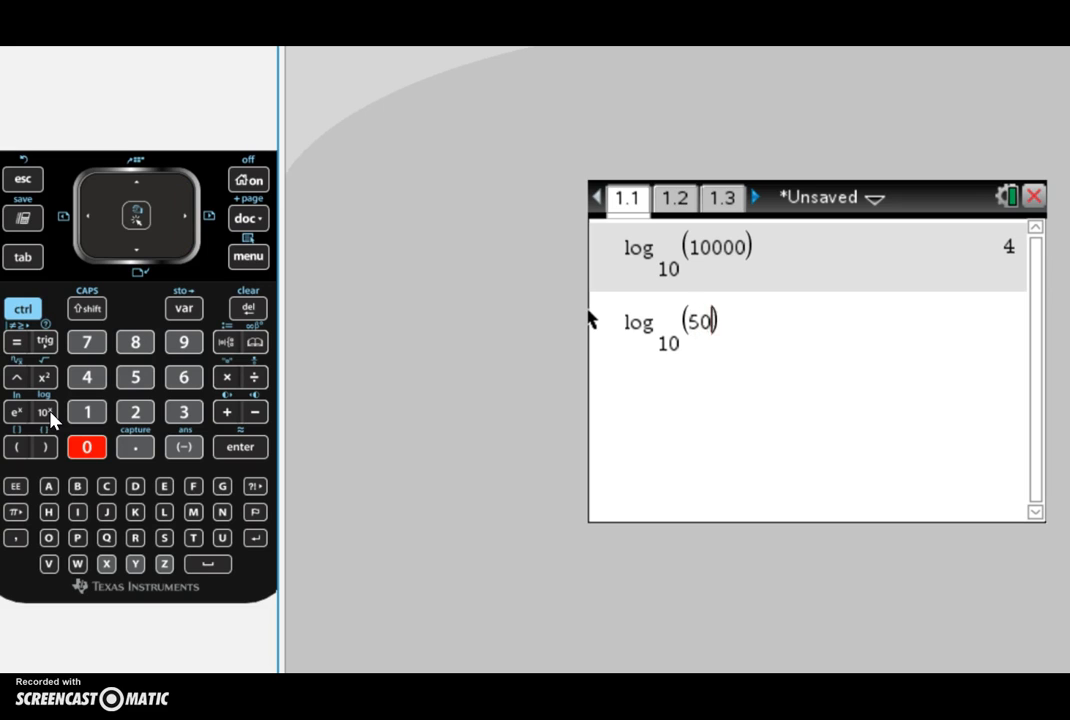
key(Return)
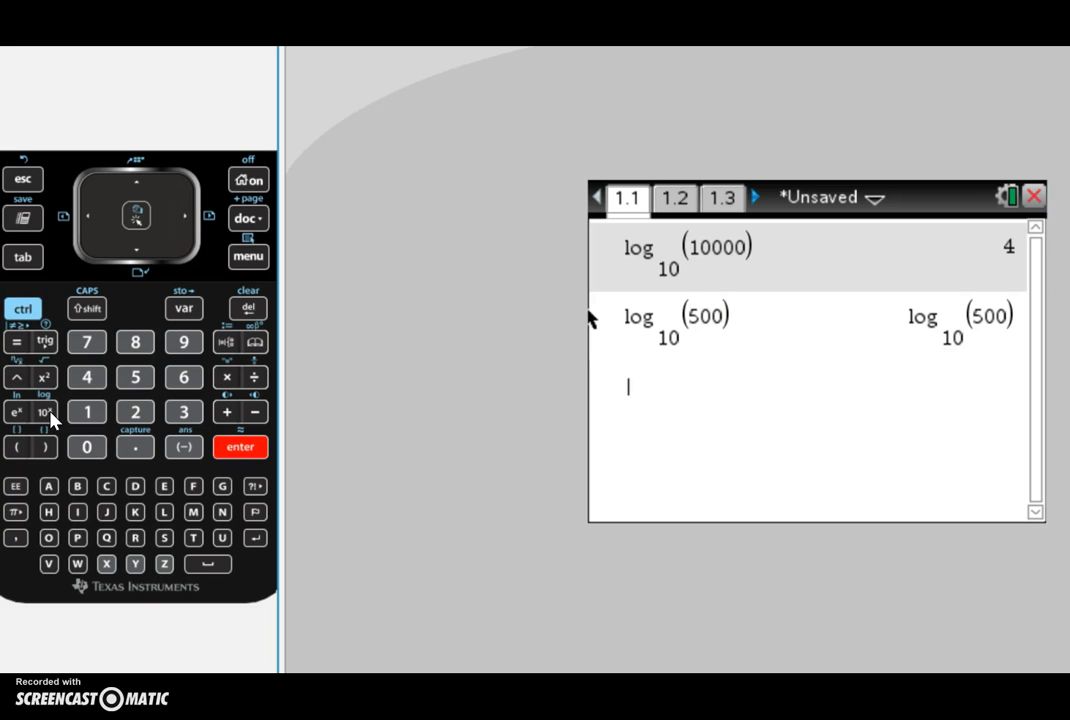
click(22, 308)
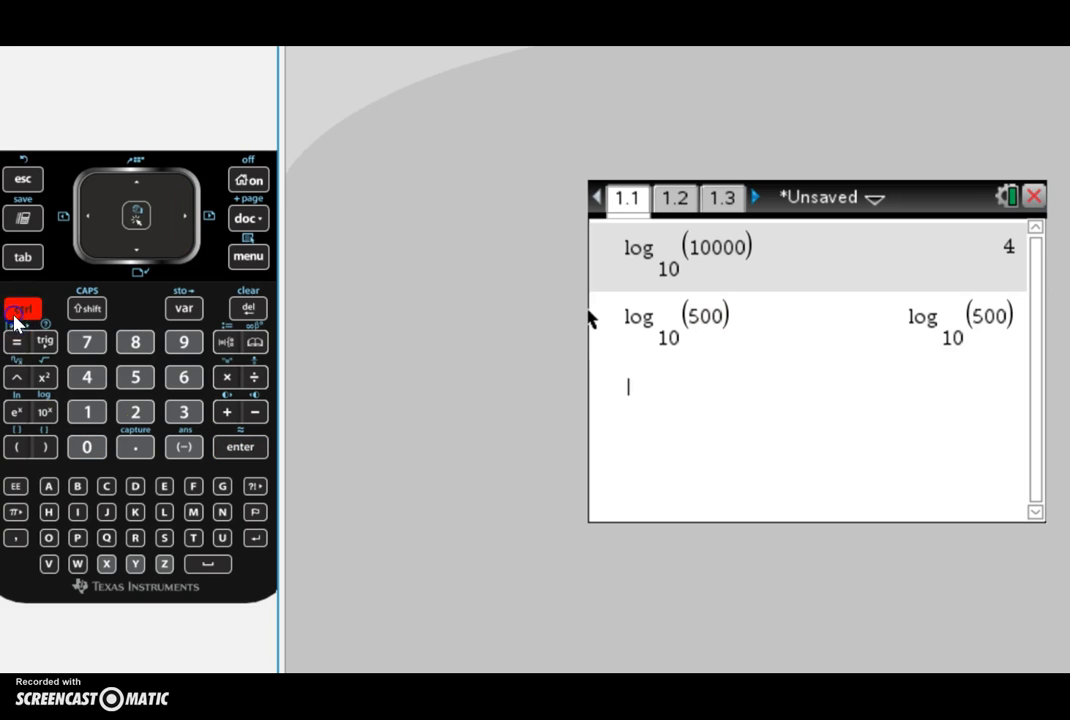
click(242, 449)
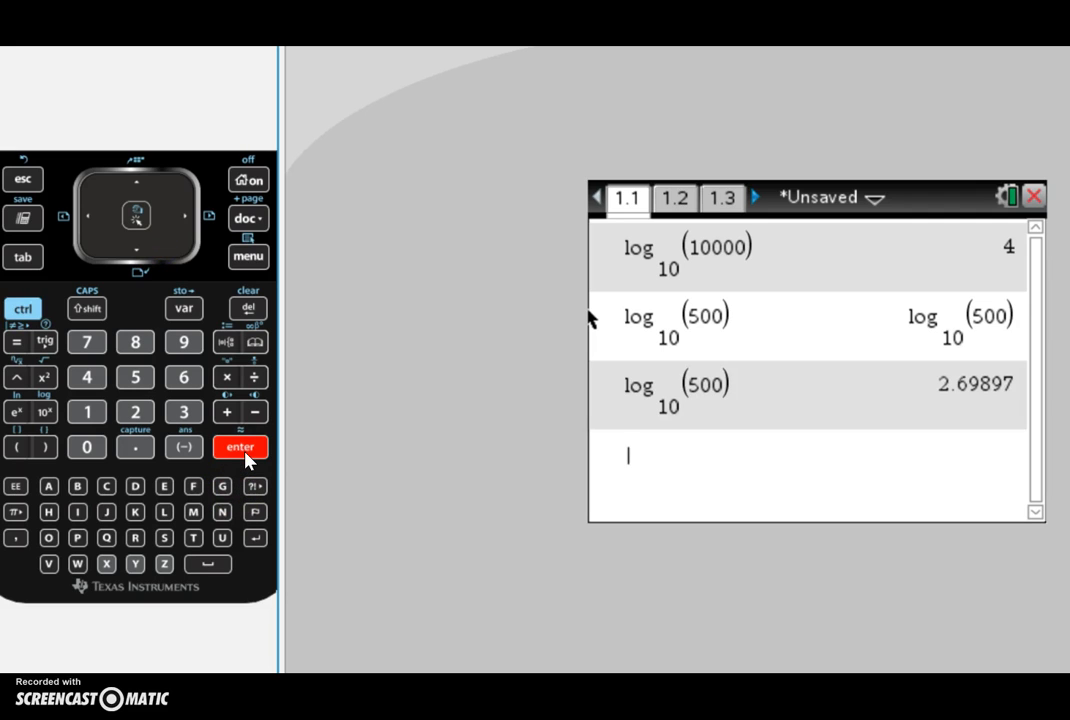
Step: Return to the spreadsheet on page 1.2 and move between the w and logw column headers
click(682, 204)
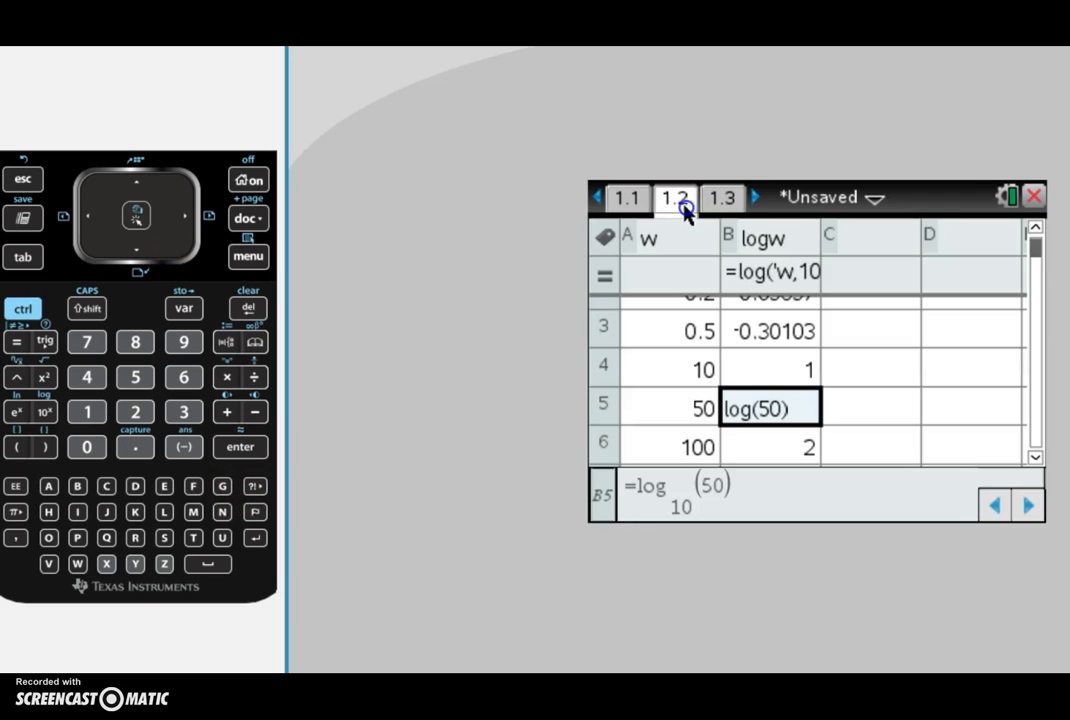
click(660, 413)
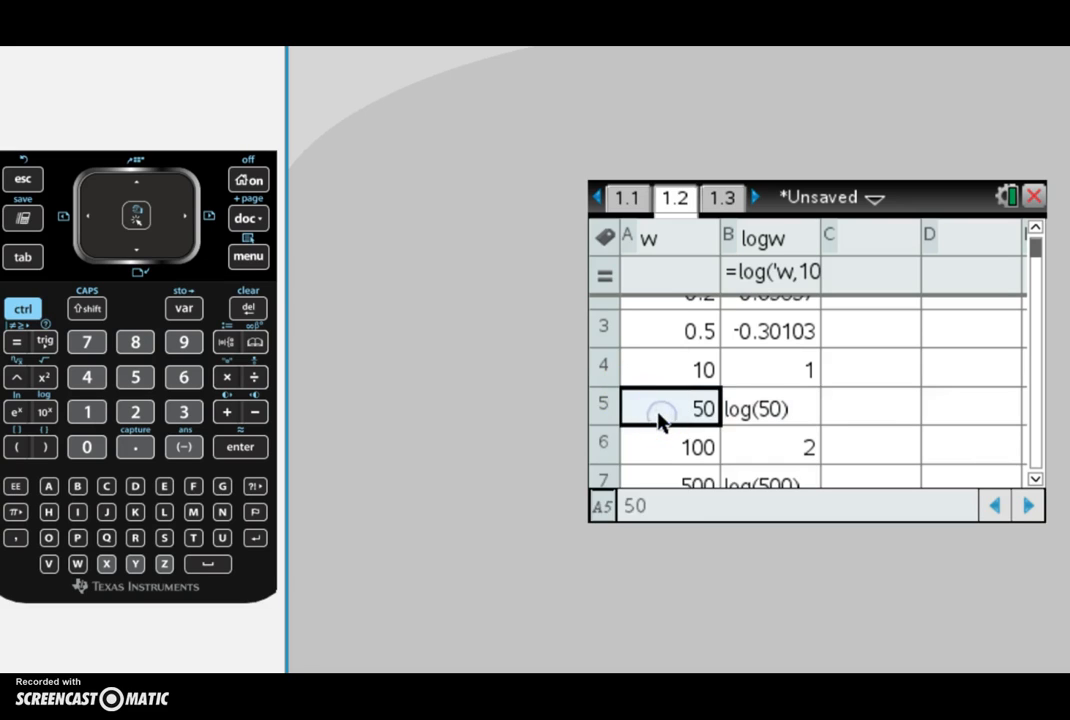
key(Up)
key(Up)
key(Up)
key(Up)
key(Up)
key(Down)
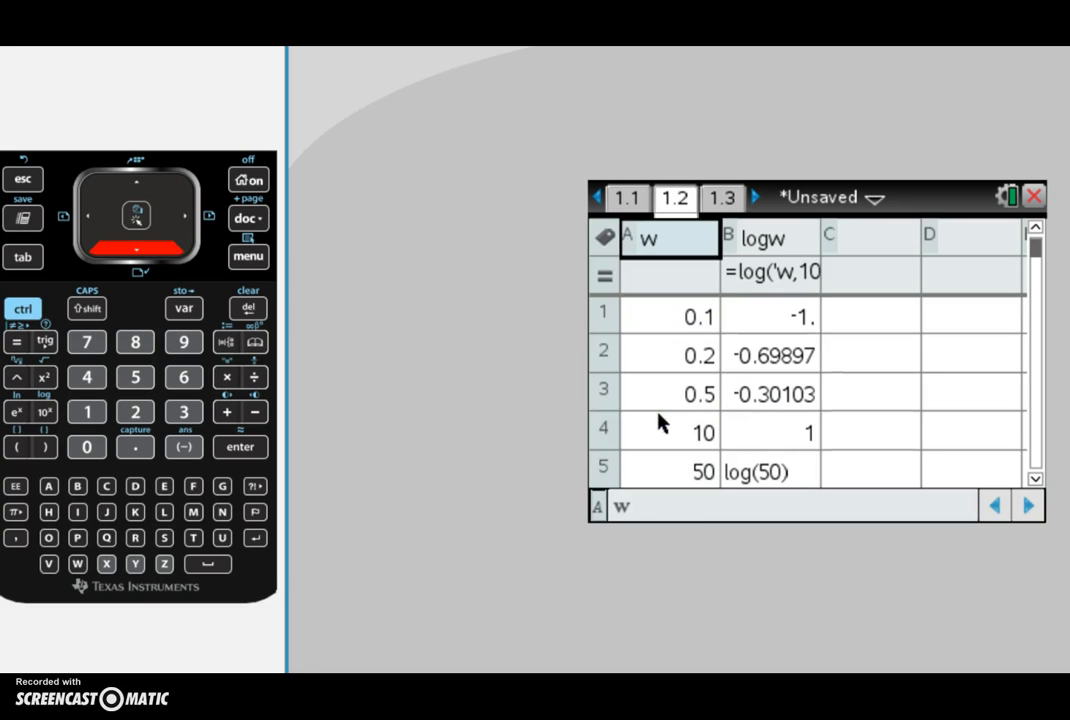
key(Up)
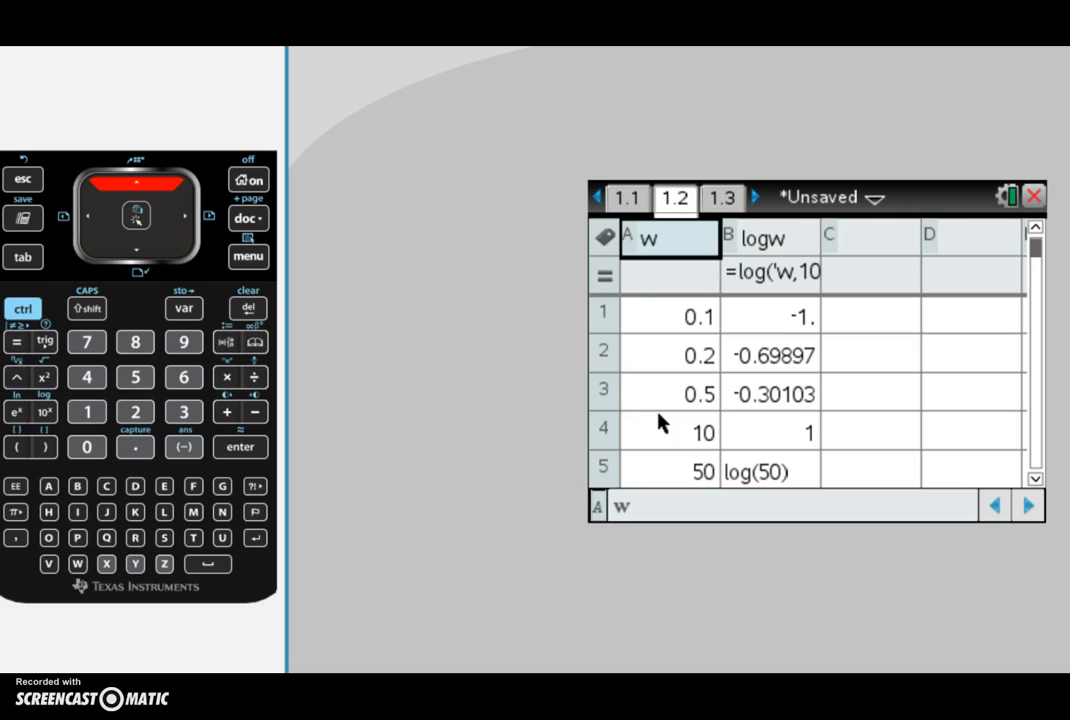
key(Right)
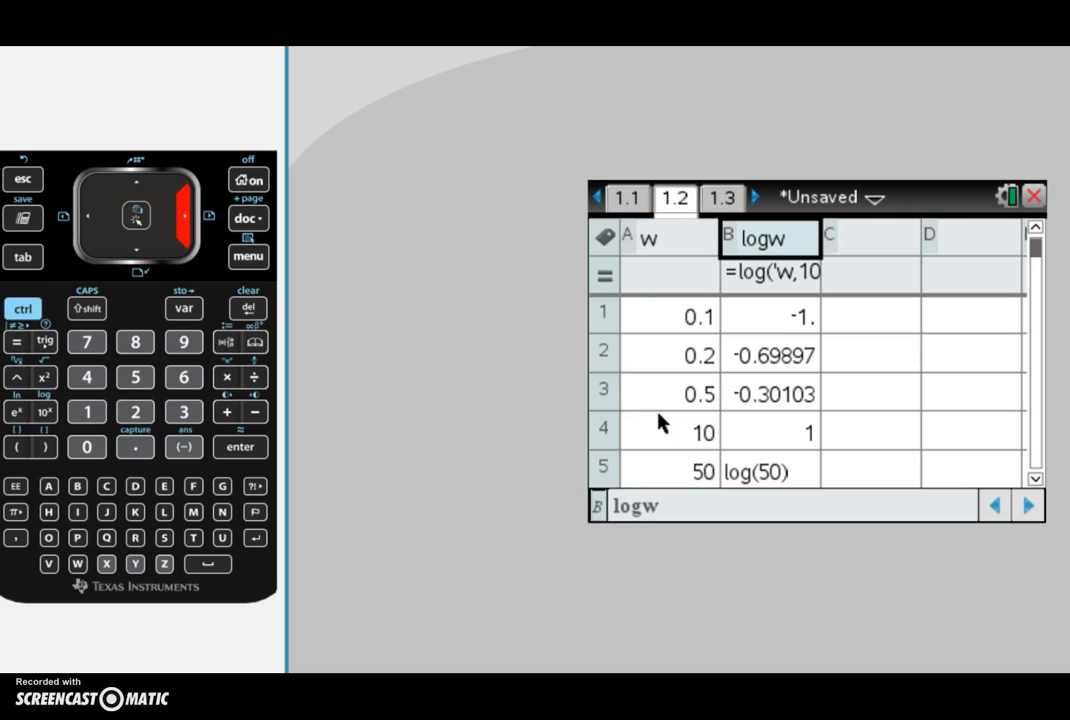
key(Left)
key(Right)
key(Left)
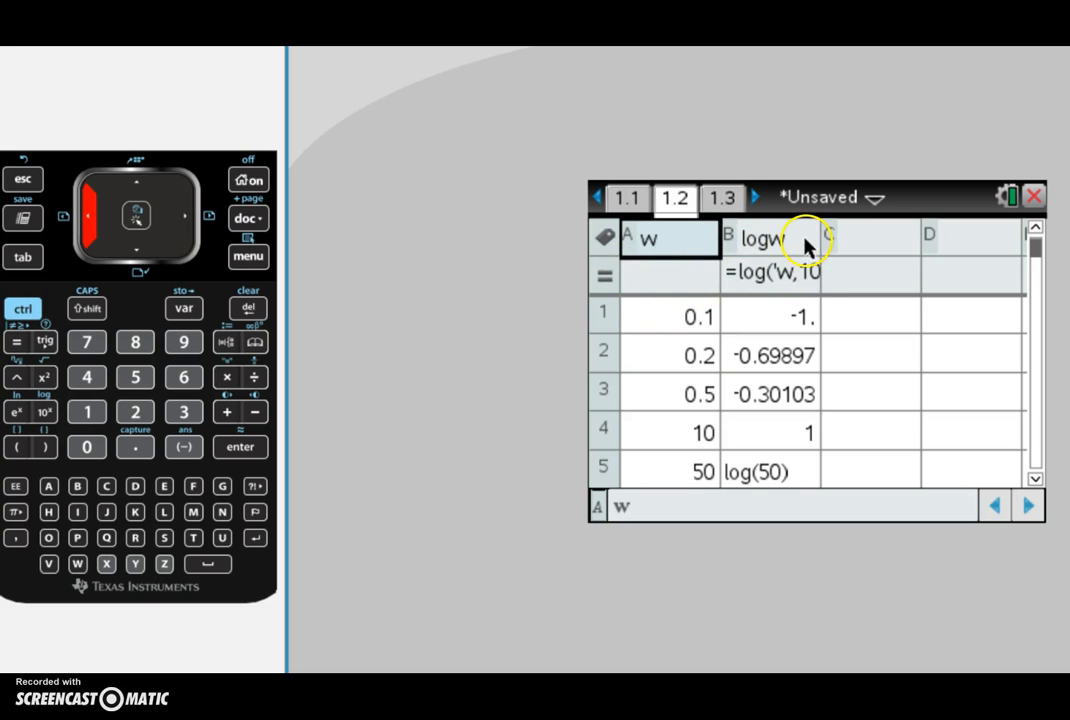
Step: Clear the formula in the logw column's formula cell
click(764, 247)
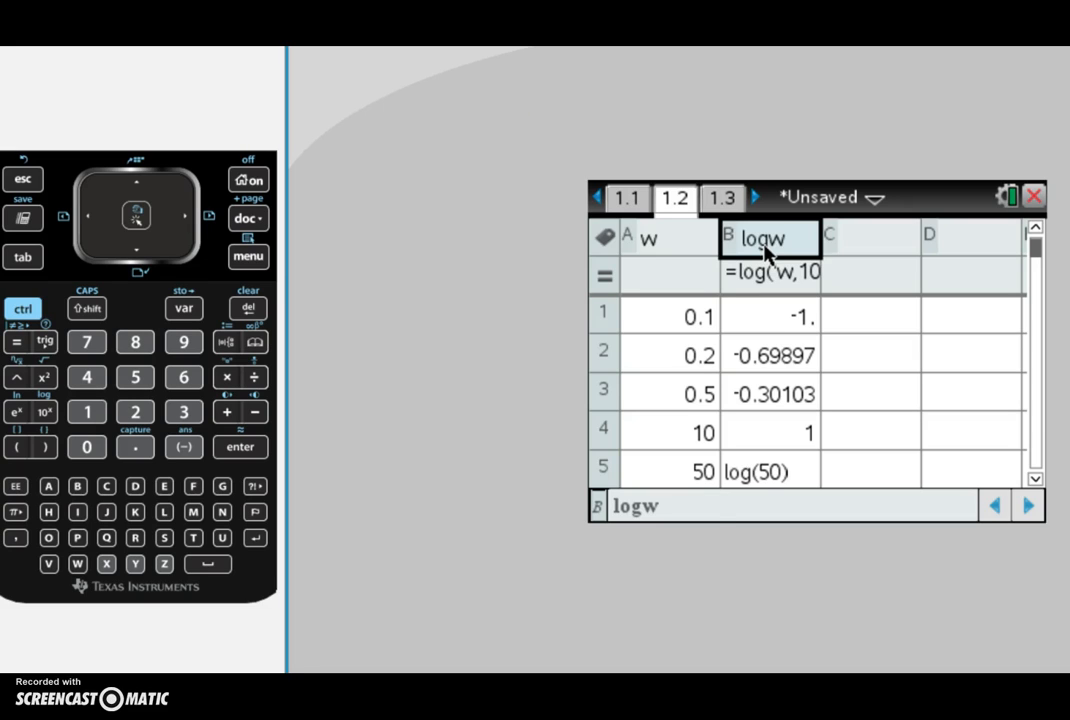
key(Down)
click(762, 286)
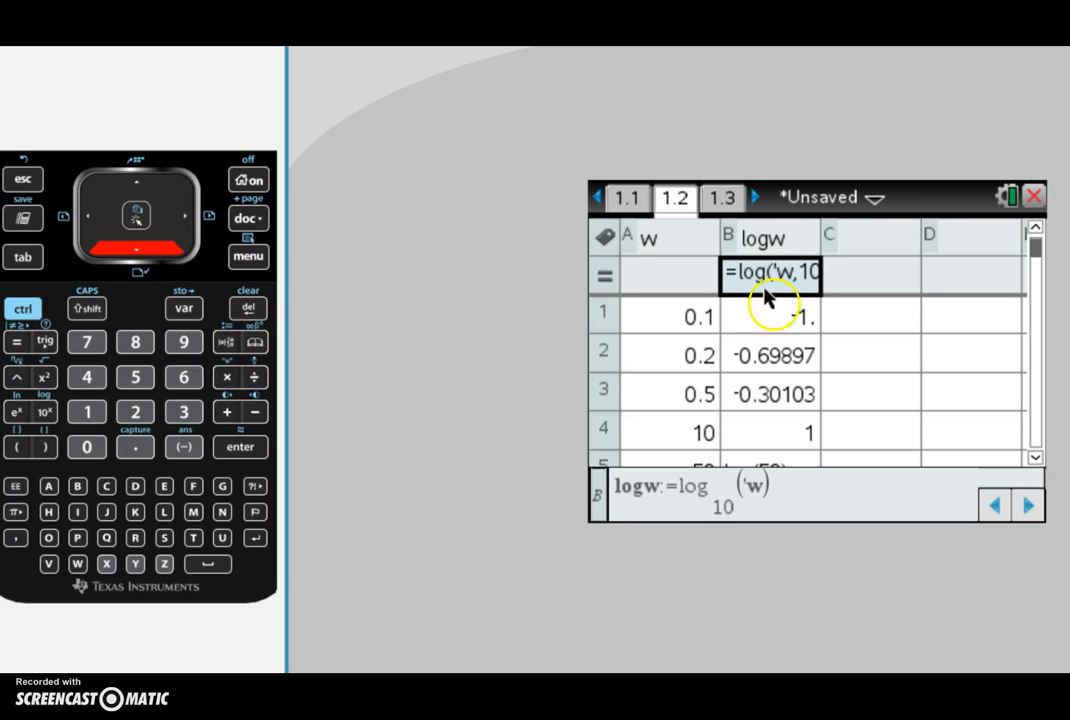
key(Delete)
key(Return)
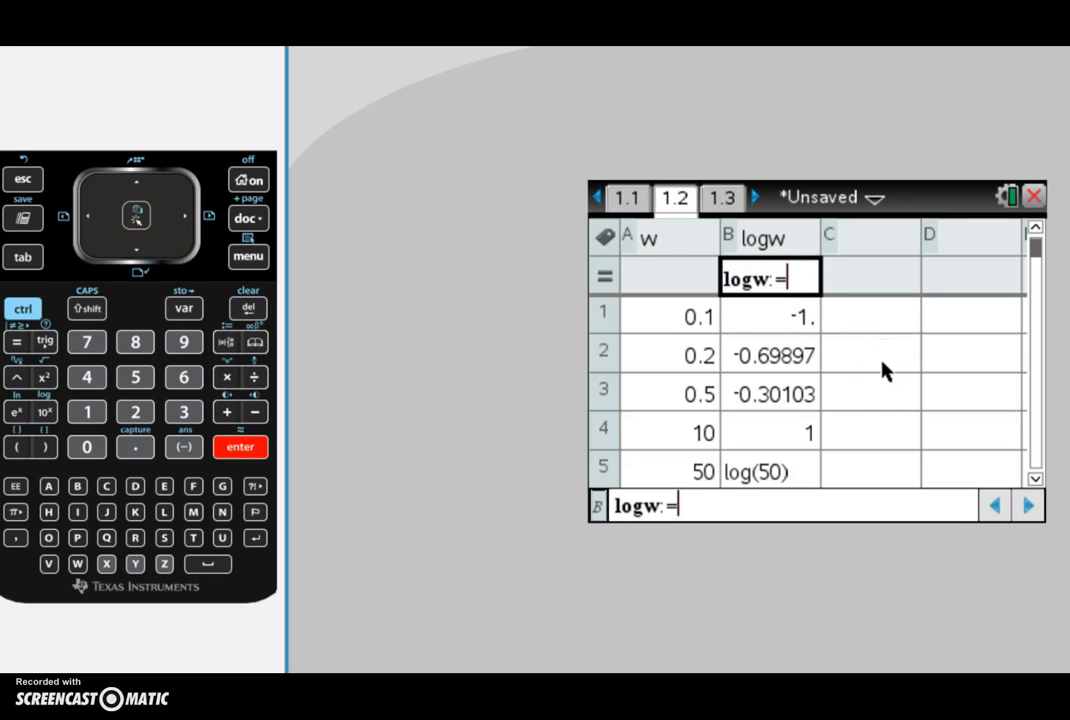
key(Escape)
click(882, 371)
click(760, 279)
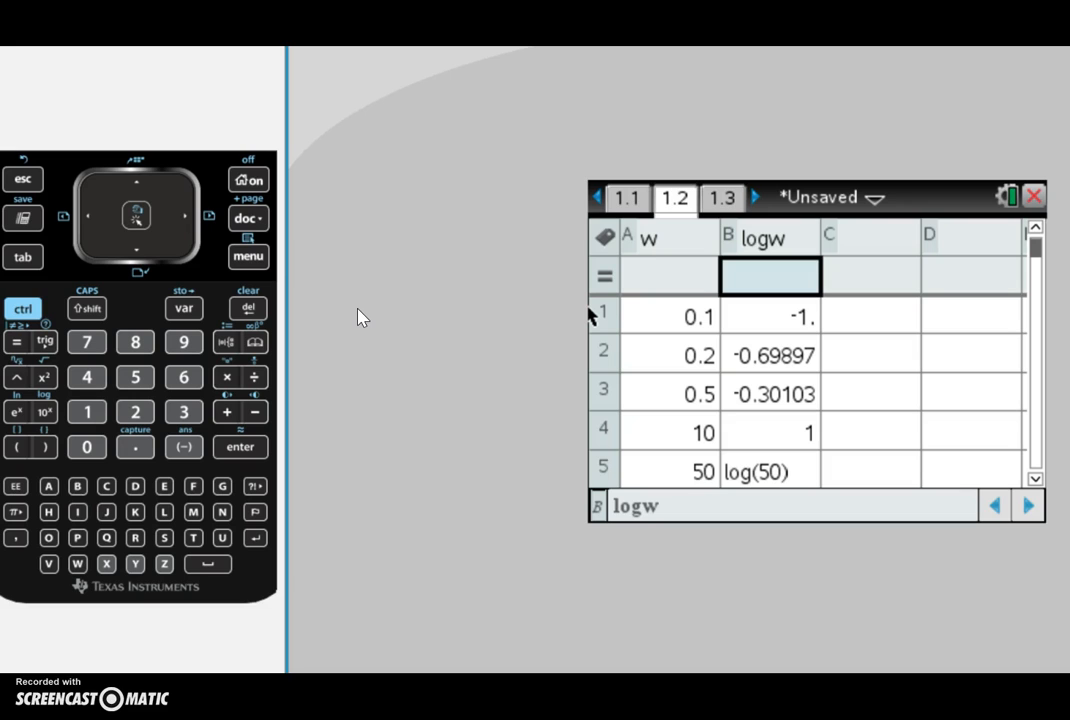
Step: Enter the formula =log base 10 of w in logw's formula cell, confirming the overwrite of the column
text(=)
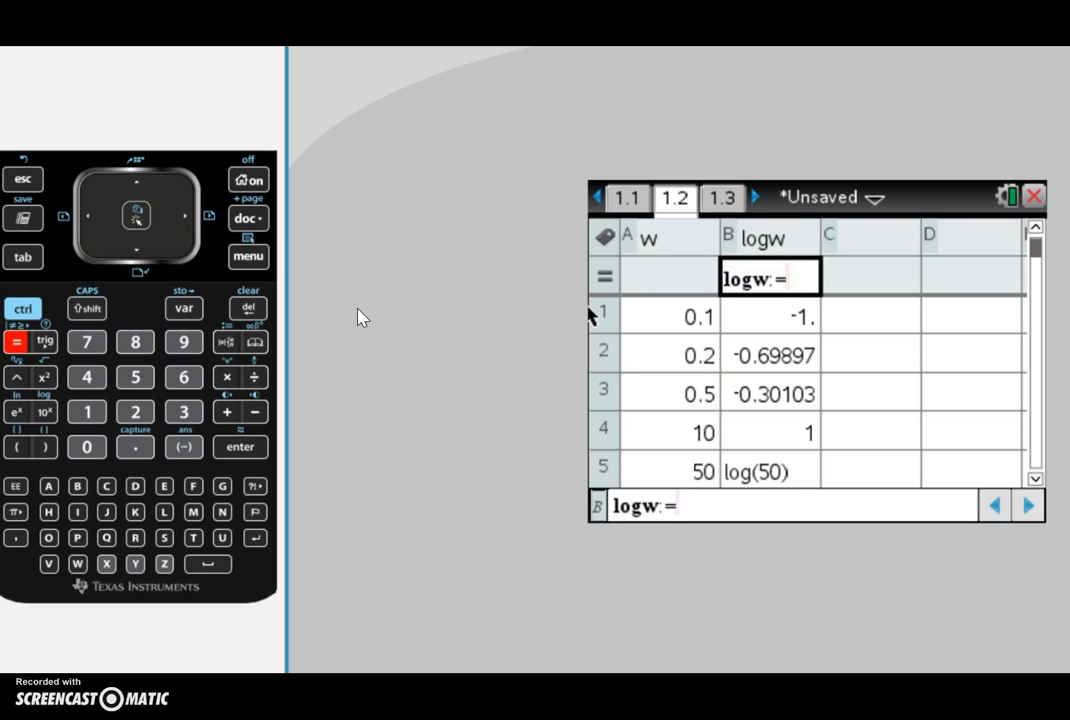
click(24, 310)
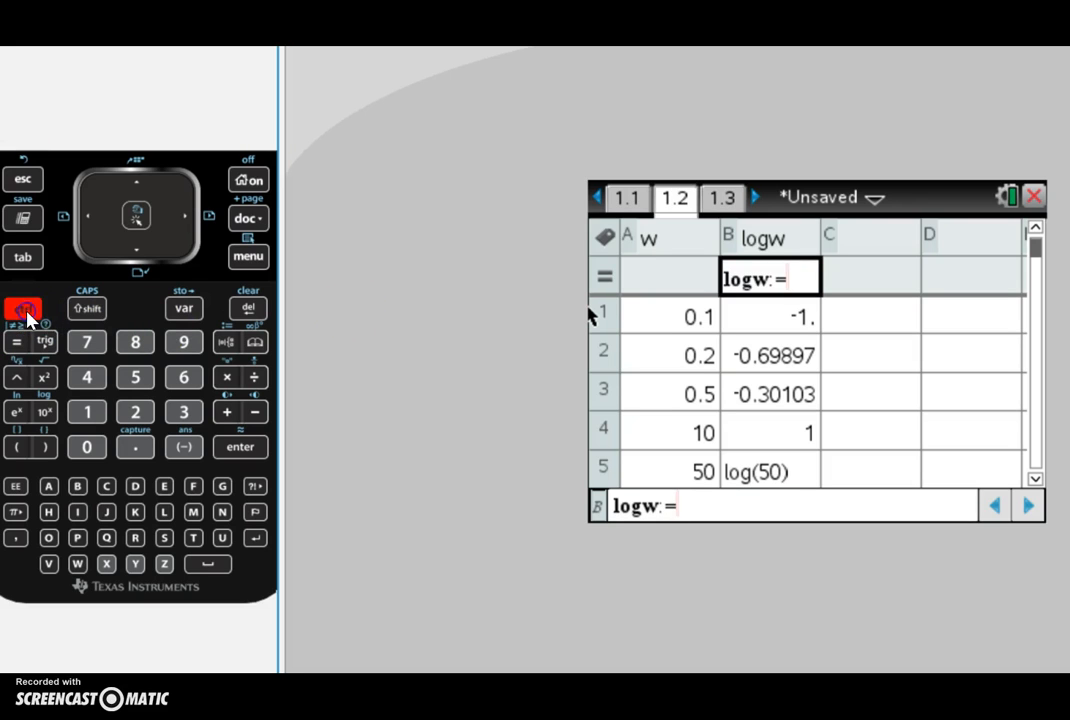
click(45, 412)
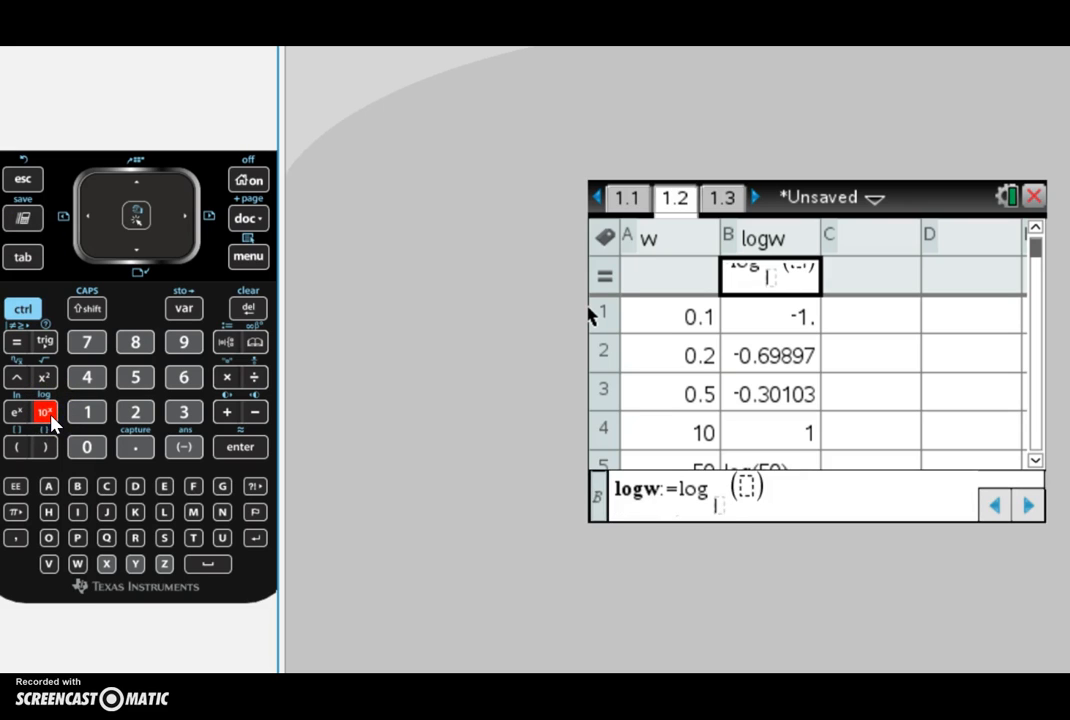
text(10)
key(Right)
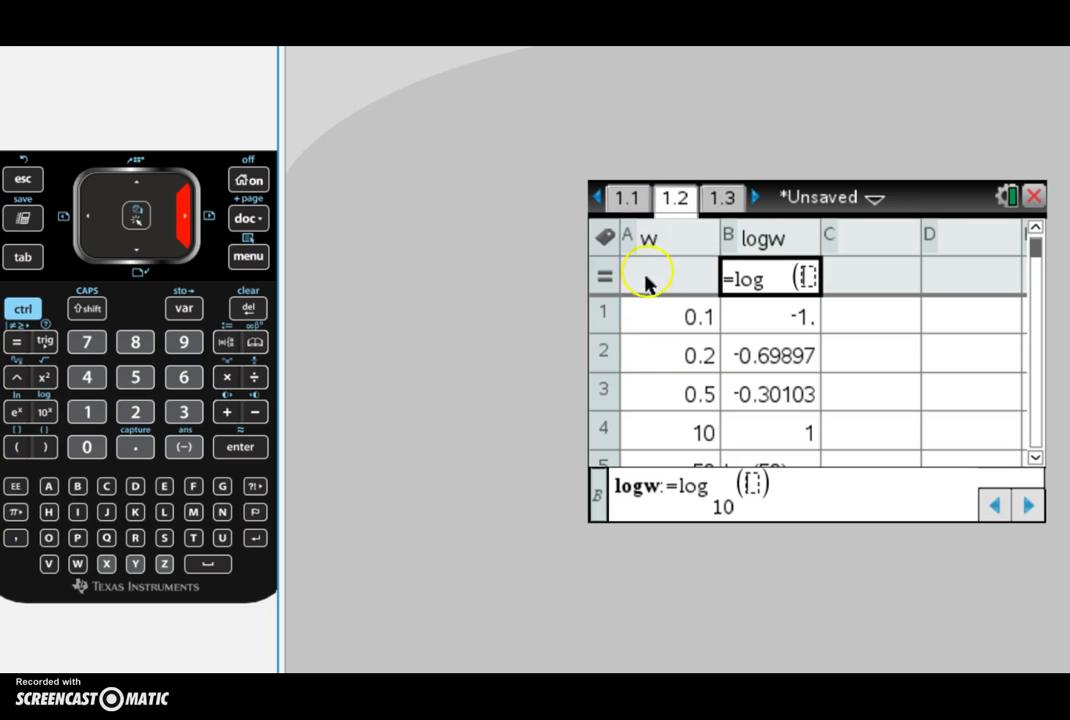
text(w)
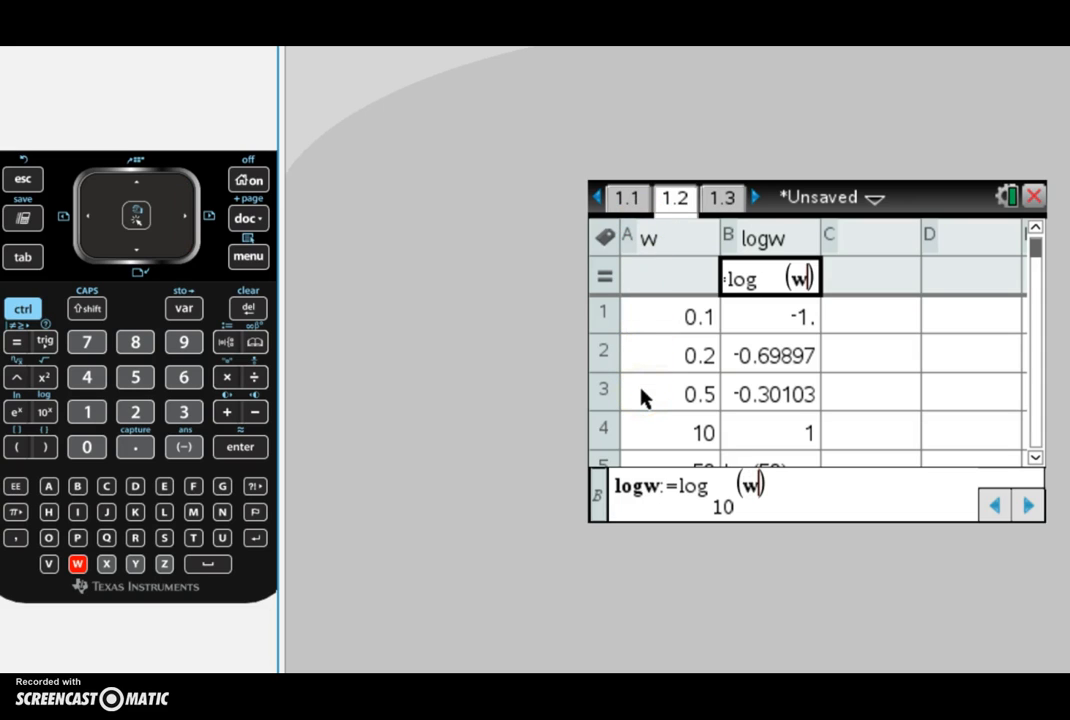
key(Return)
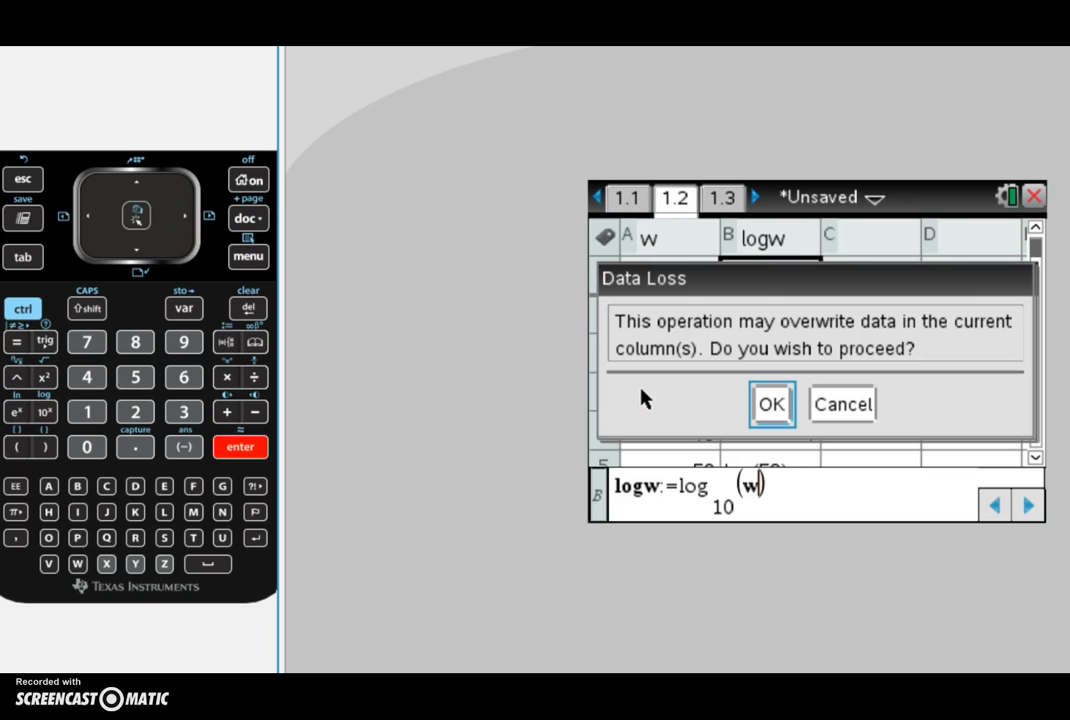
click(778, 405)
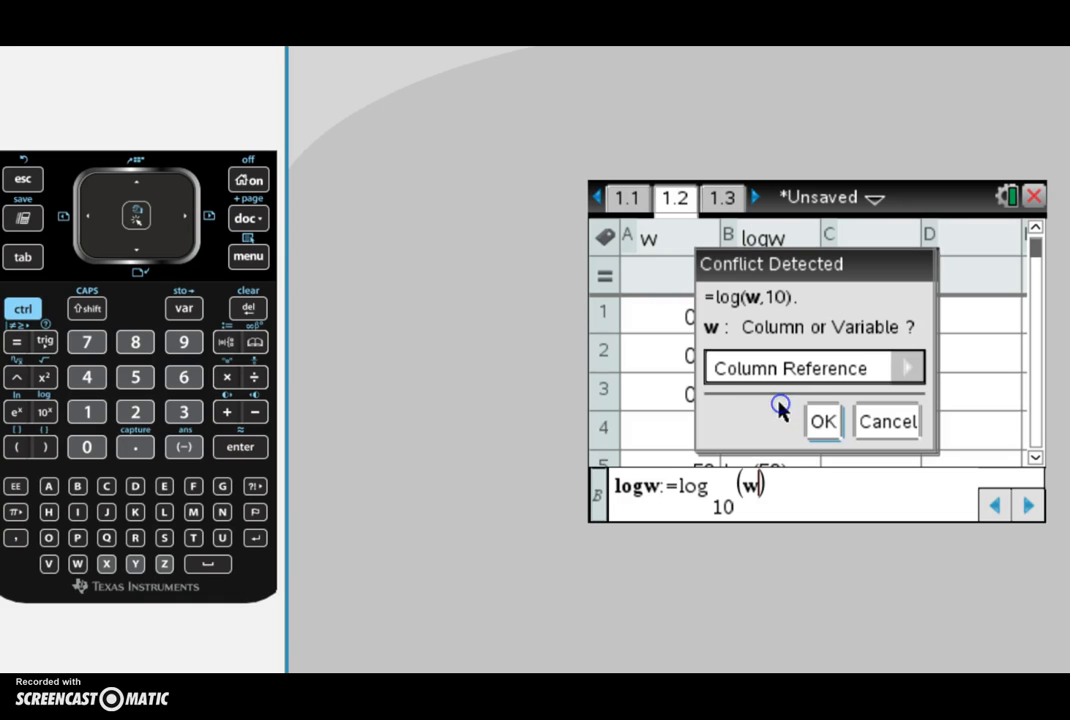
Step: Resolve the conflict by treating w as a Variable Reference
click(766, 380)
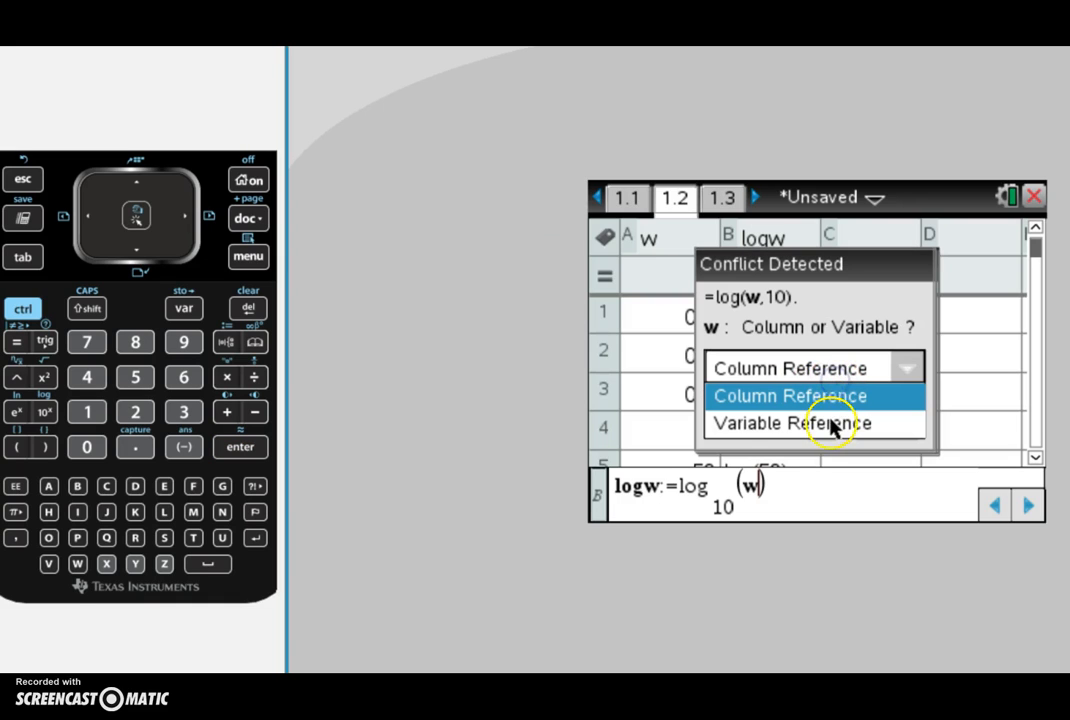
click(829, 424)
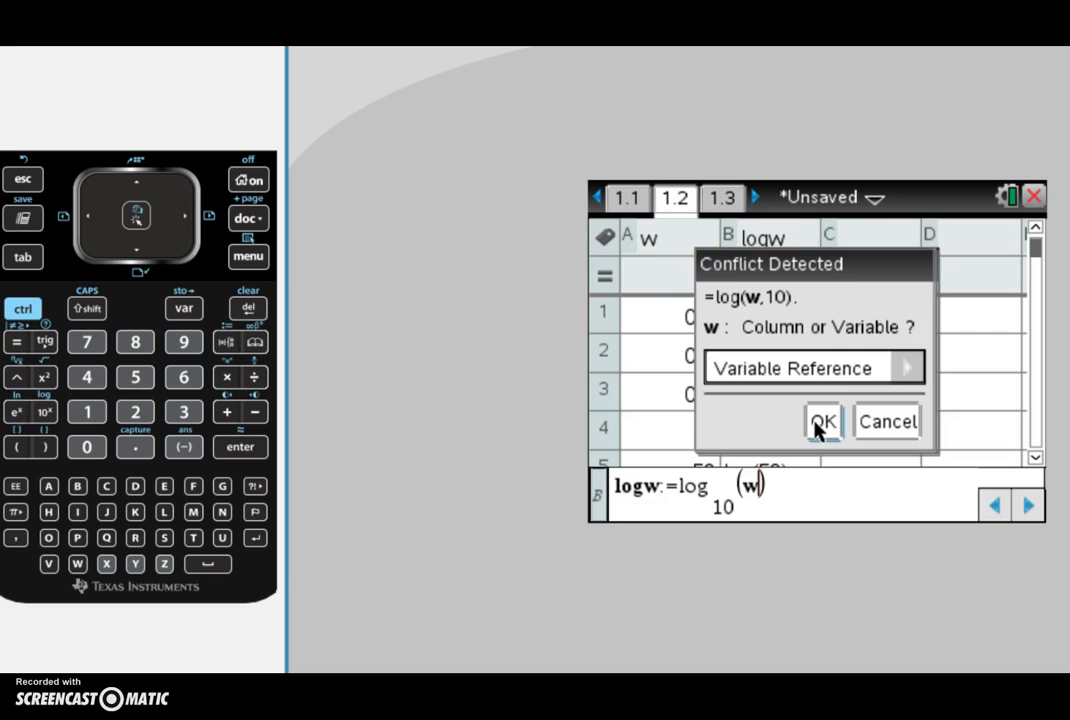
click(818, 424)
Step: Step through the recomputed logw values from row 1 down to row 8 and back
click(814, 331)
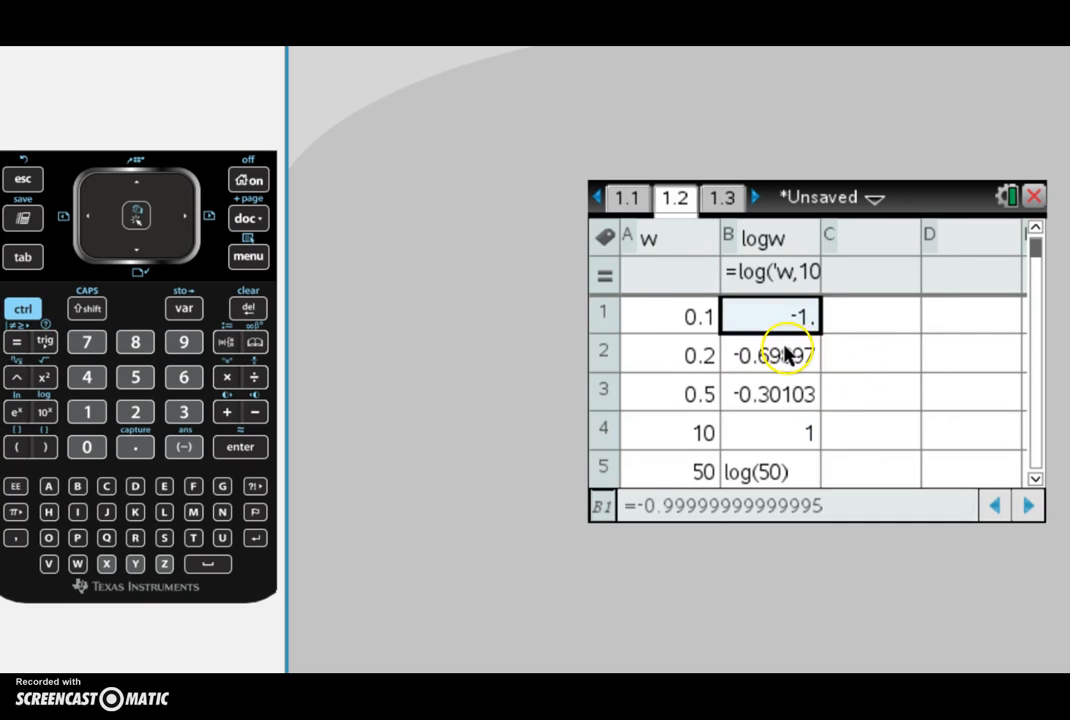
key(Down)
key(Down)
key(Down)
key(Down)
key(Down)
key(Down)
key(Down)
key(Down)
key(Up)
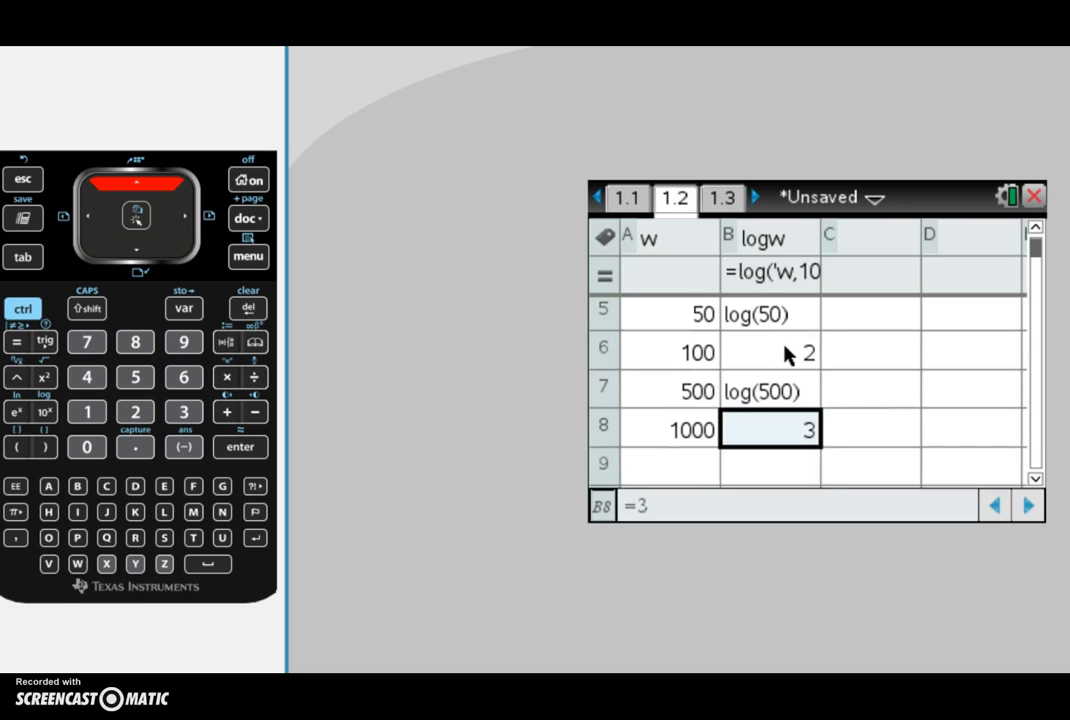
key(Up)
key(Up)
key(Up)
key(Up)
key(Up)
key(Up)
key(Up)
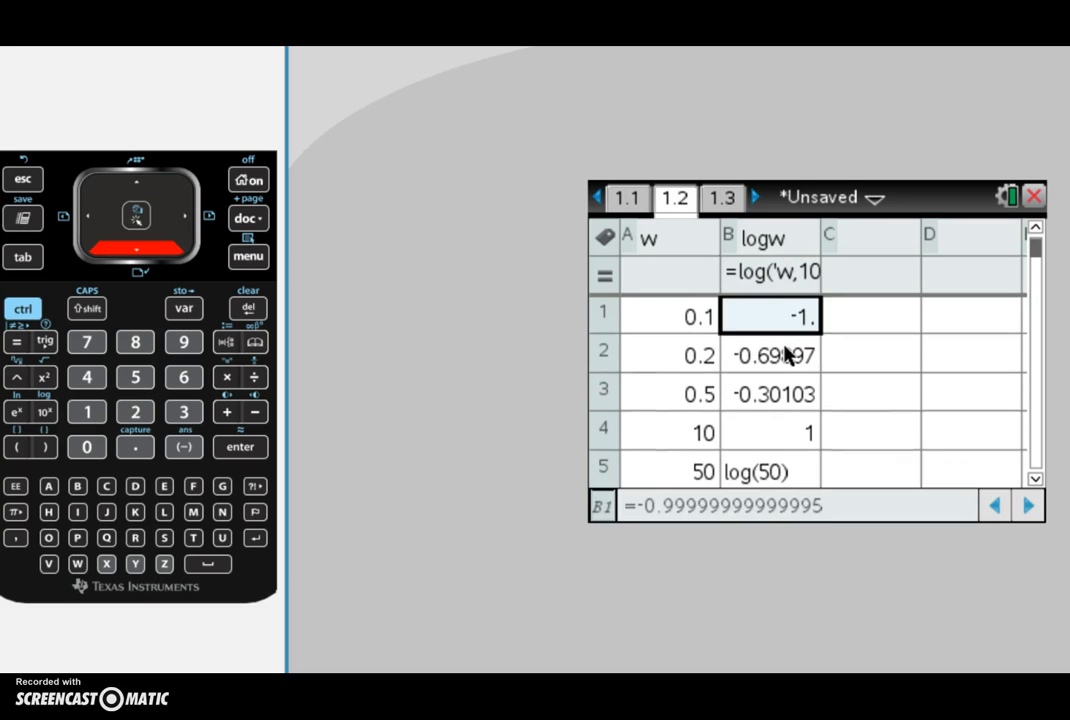
key(Down)
key(Down)
key(Down)
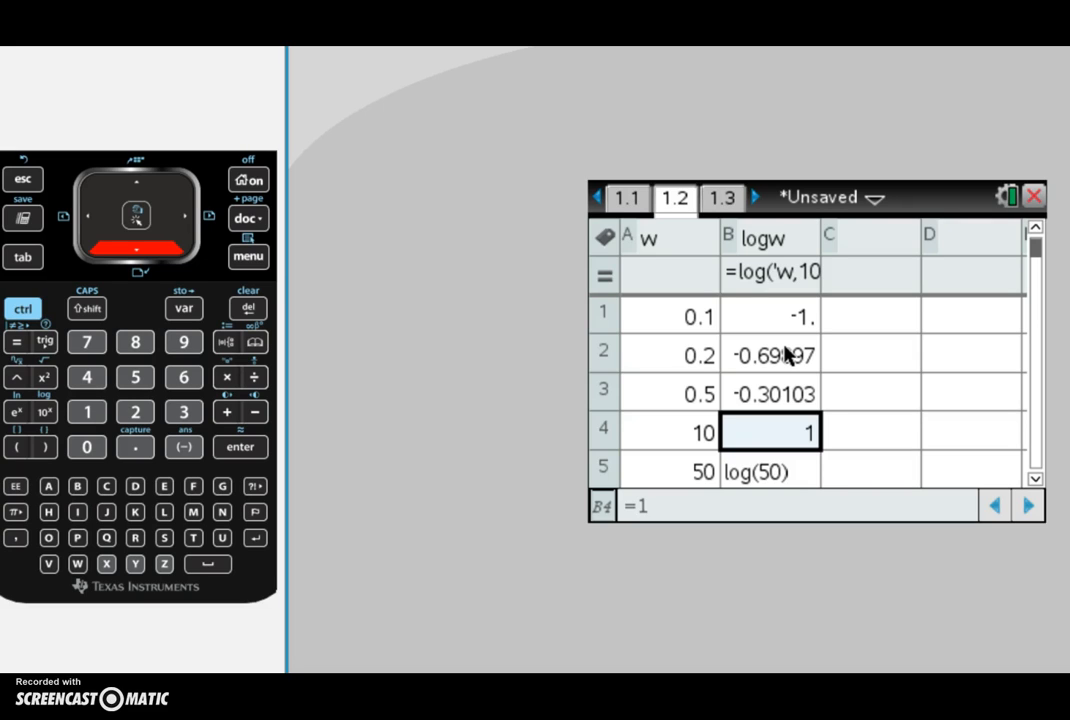
key(Up)
key(Up)
key(Up)
click(776, 330)
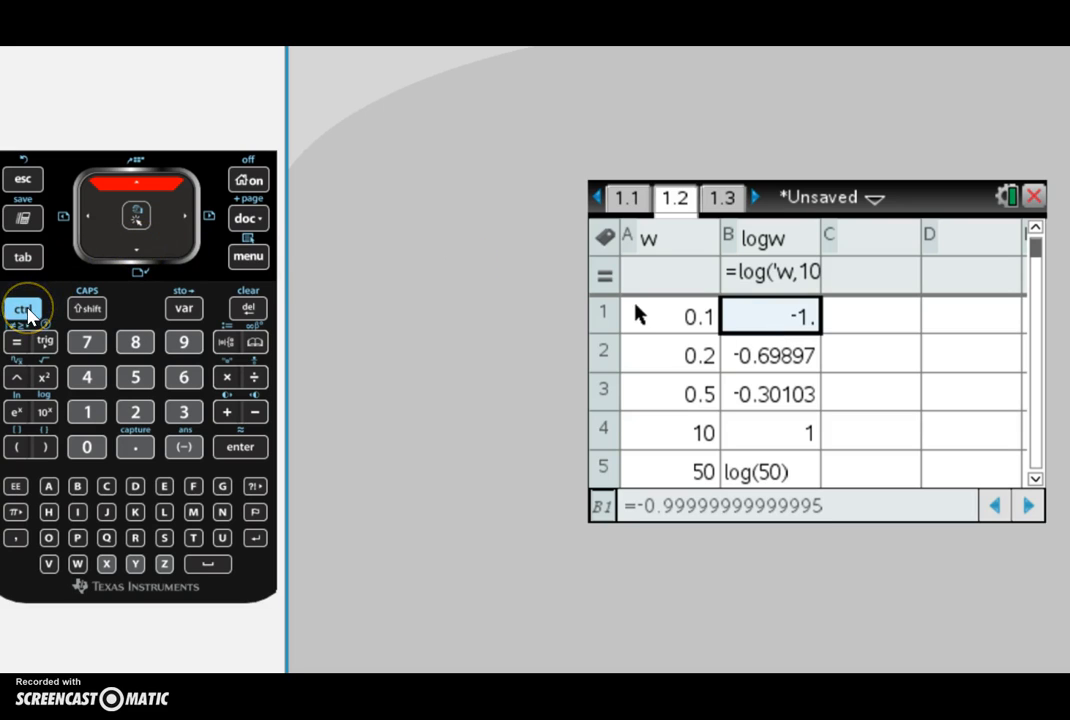
Step: Insert a Data & Statistics page and plot logw on the horizontal axis
click(28, 316)
click(77, 511)
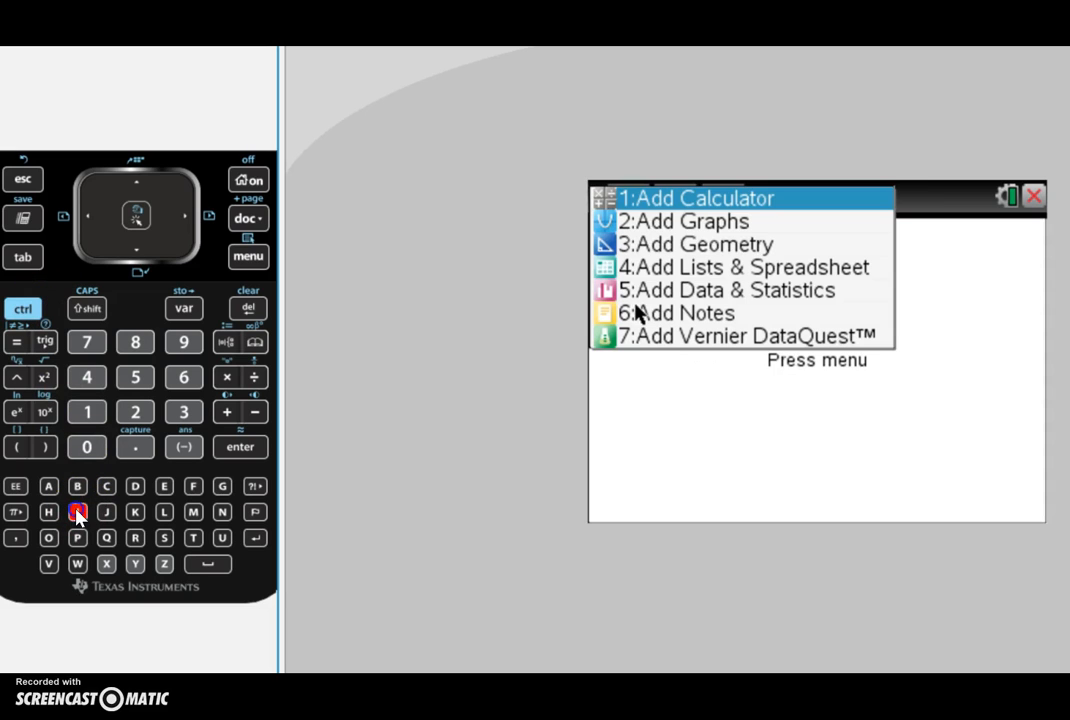
click(699, 290)
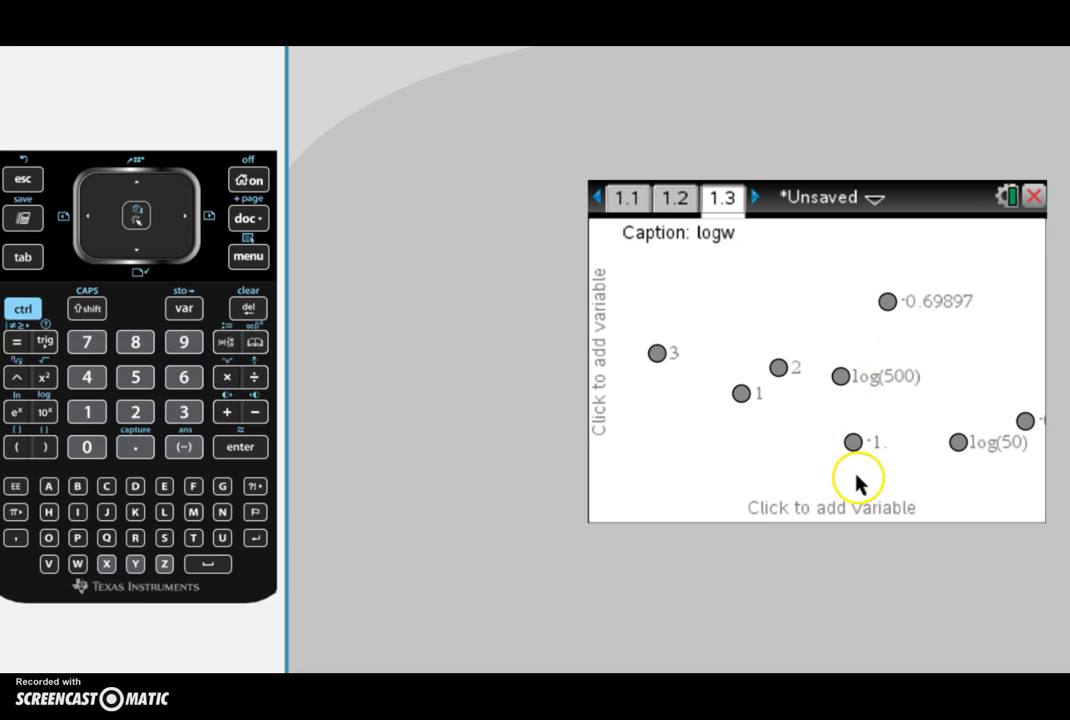
click(780, 510)
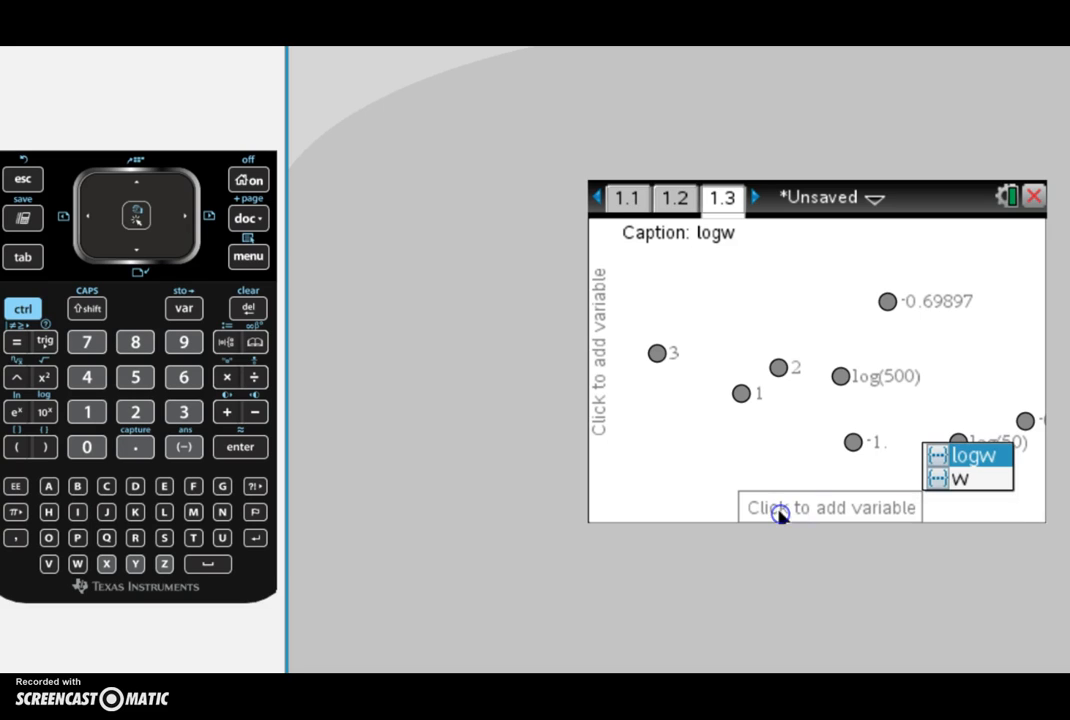
click(974, 460)
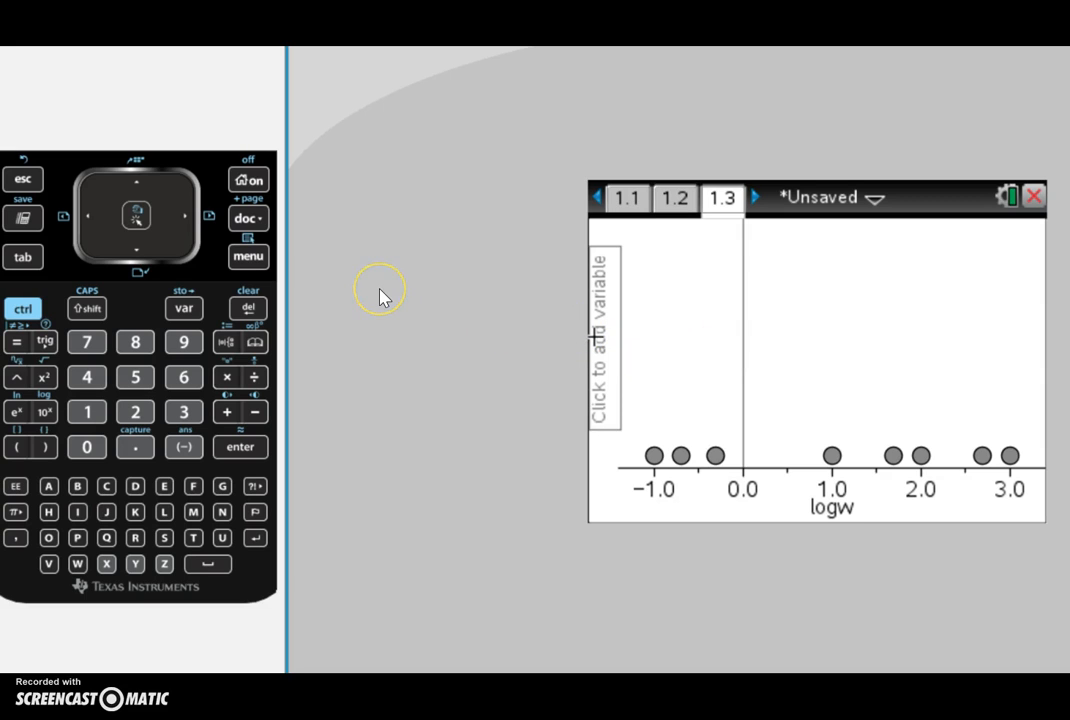
Step: Change the plot type of the logw plot to Histogram
click(256, 262)
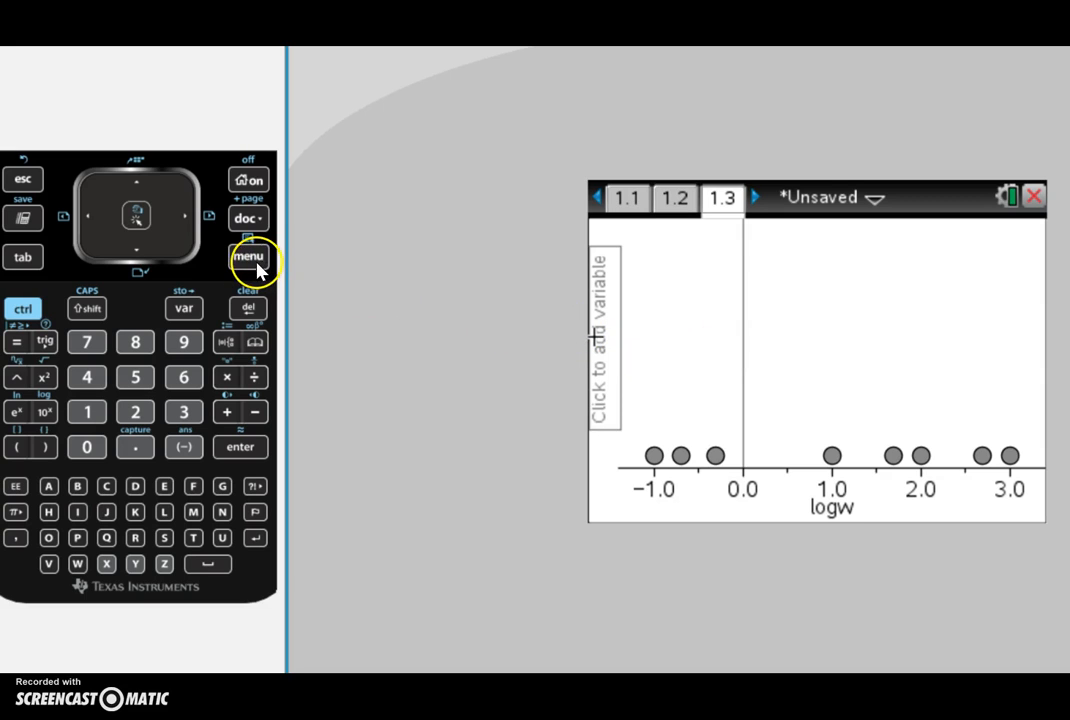
click(659, 228)
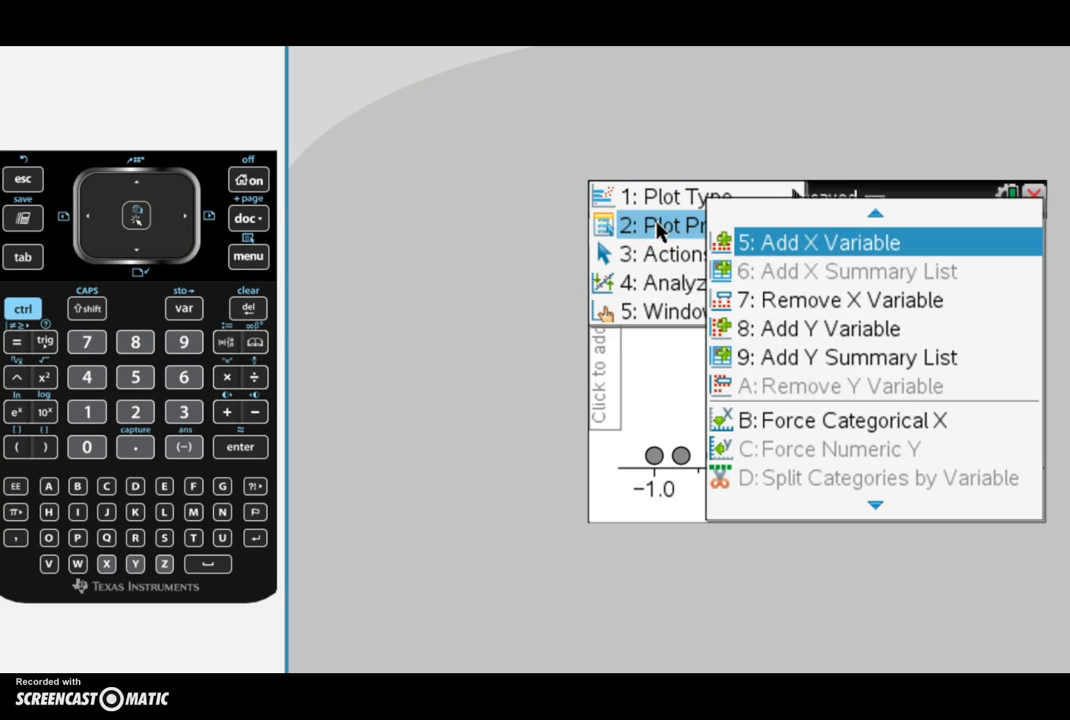
click(673, 200)
click(830, 226)
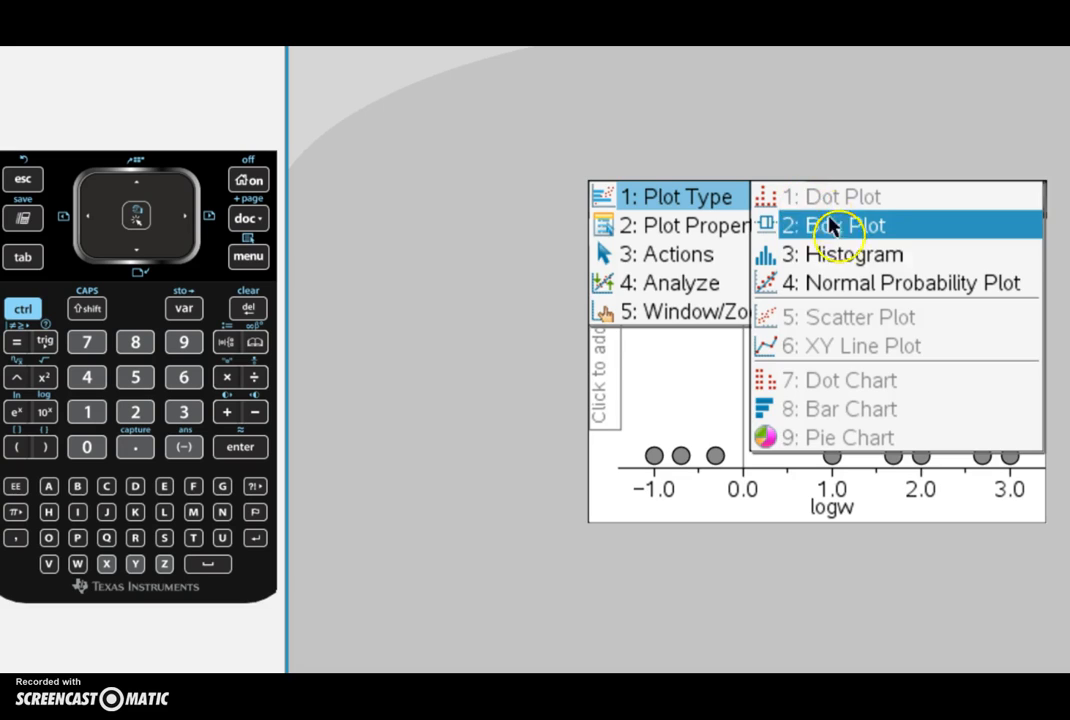
click(845, 256)
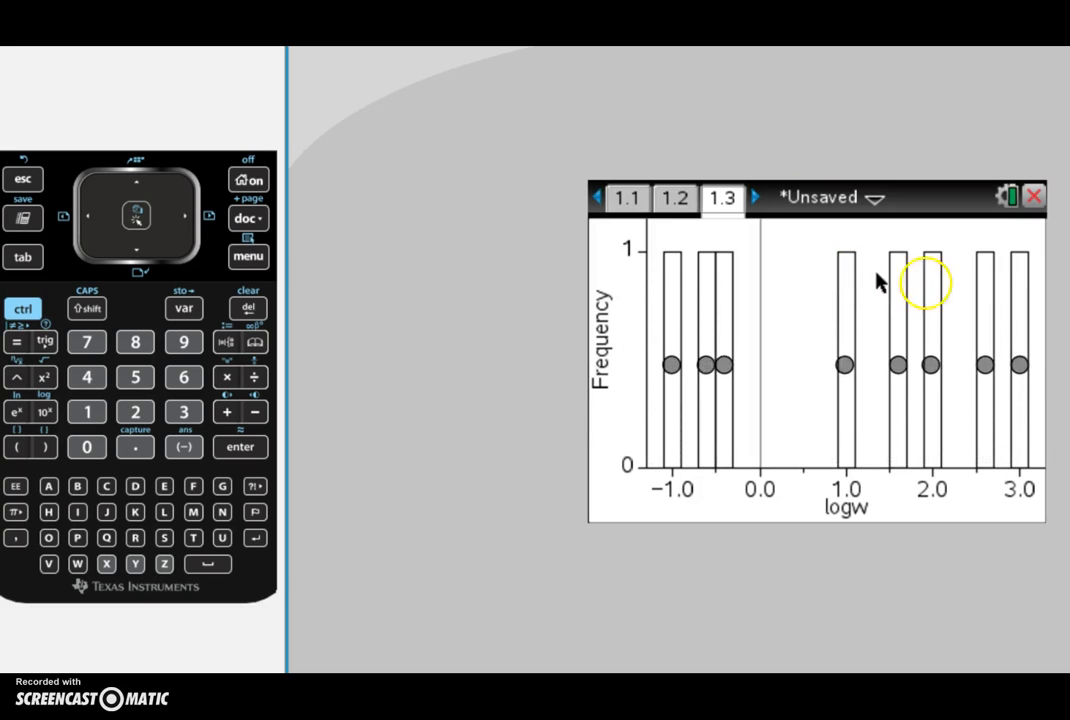
Step: Open the histogram's equal bin width settings and set the alignment to -1
mouse_move(936, 413)
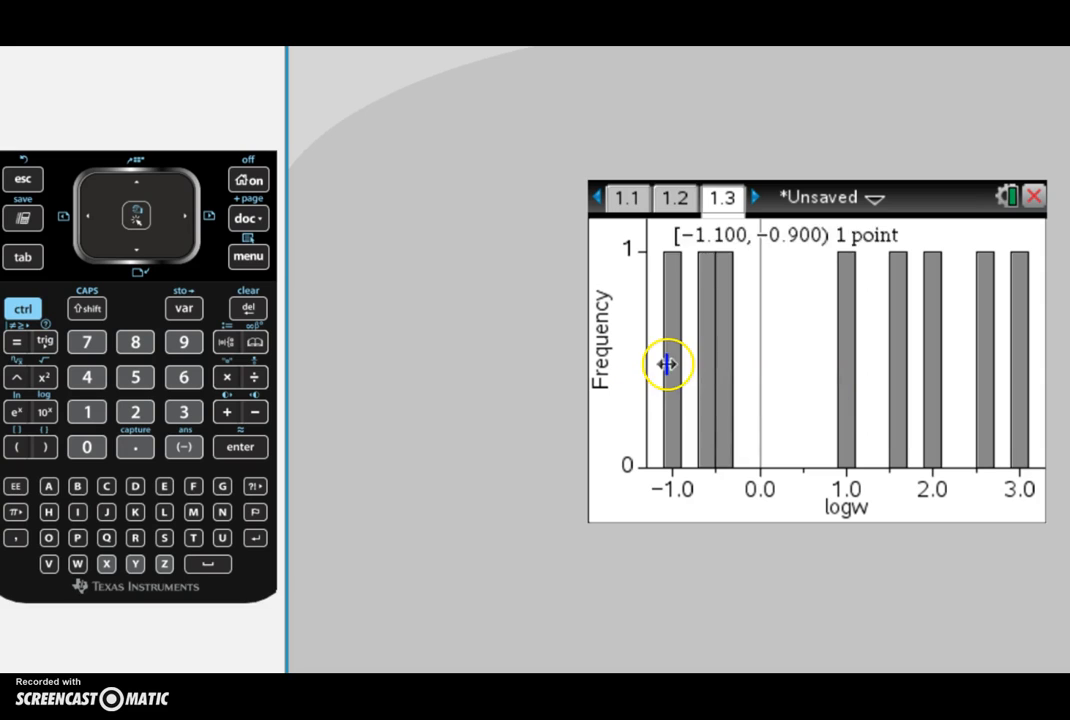
mouse_move(730, 380)
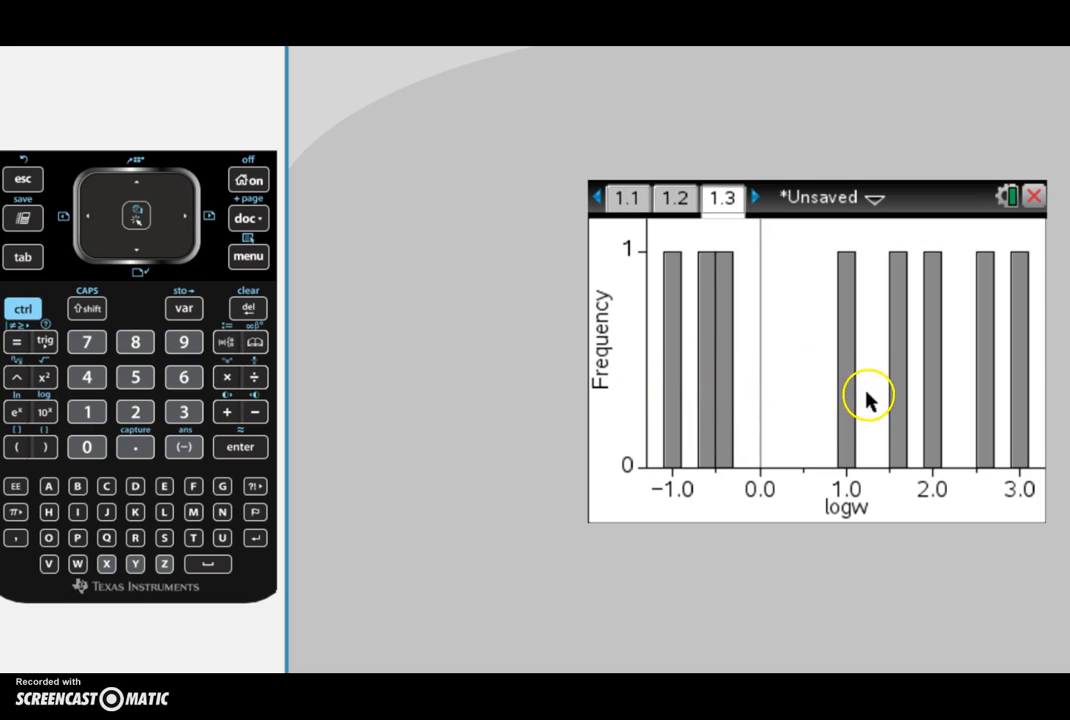
mouse_move(908, 390)
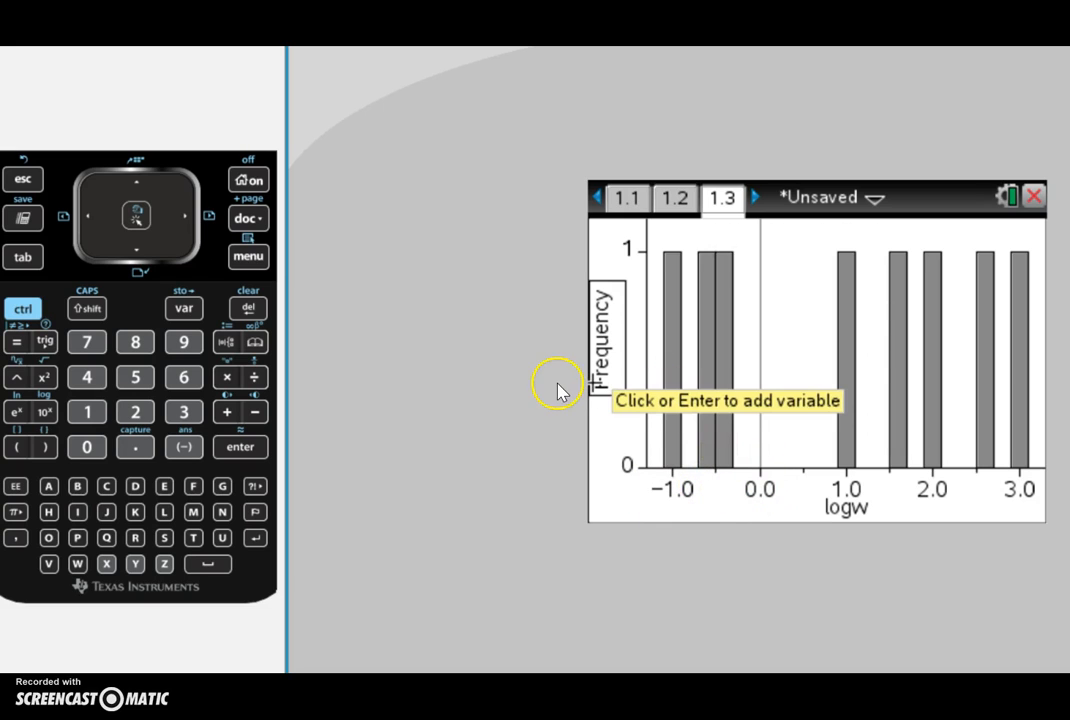
click(250, 258)
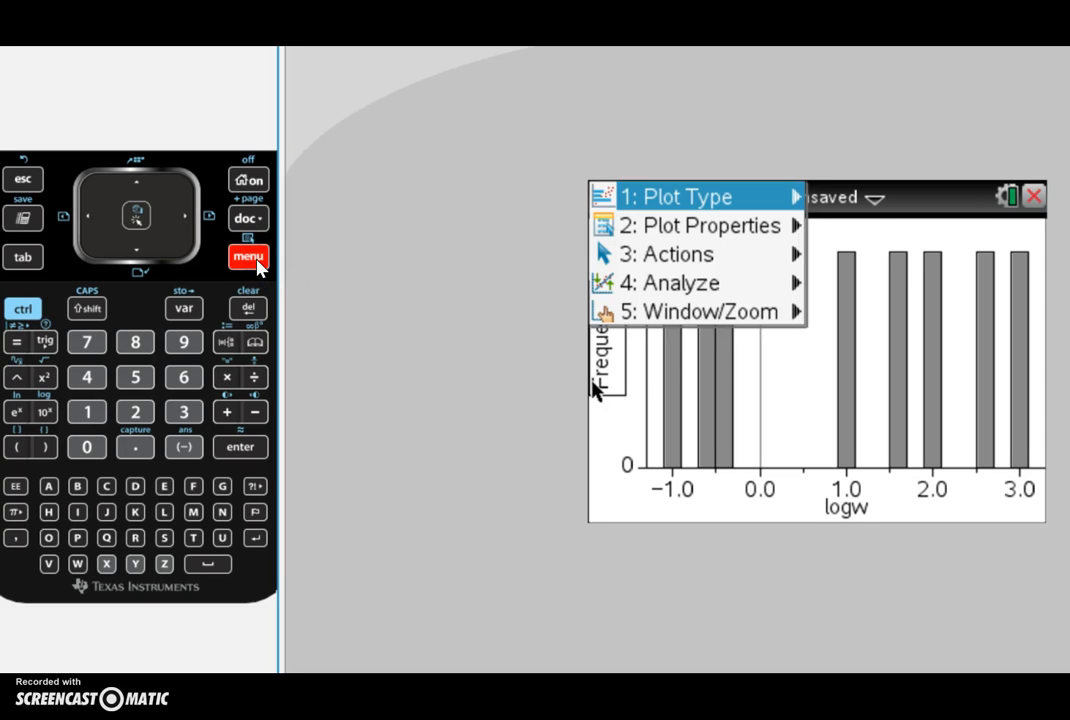
mouse_move(663, 213)
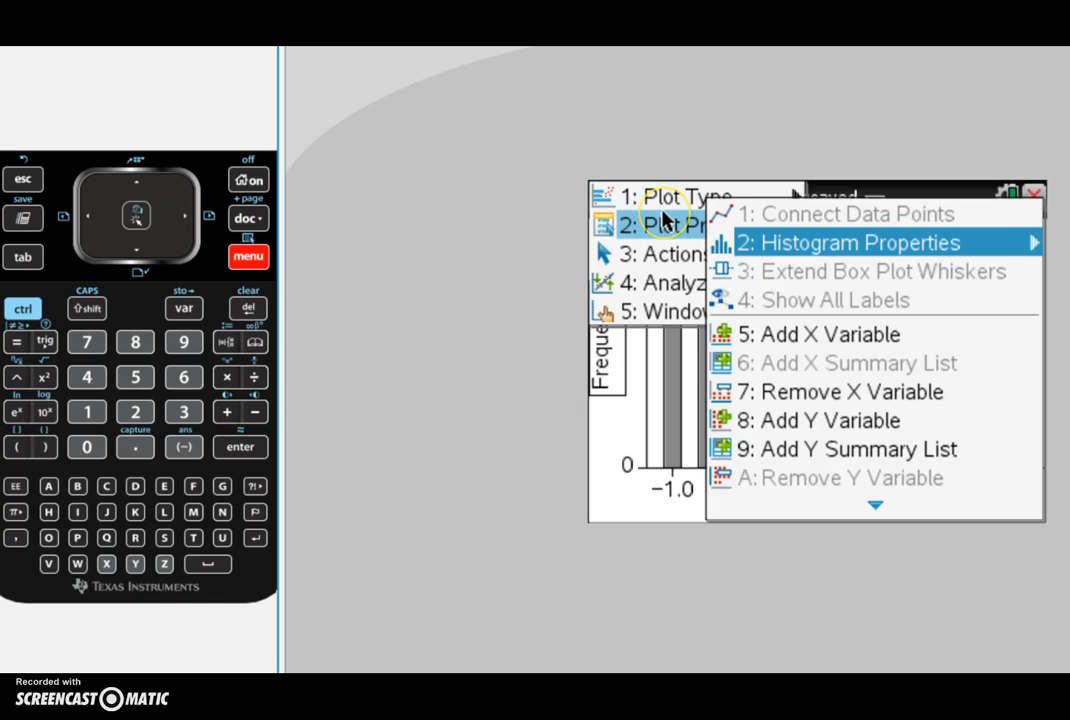
click(786, 252)
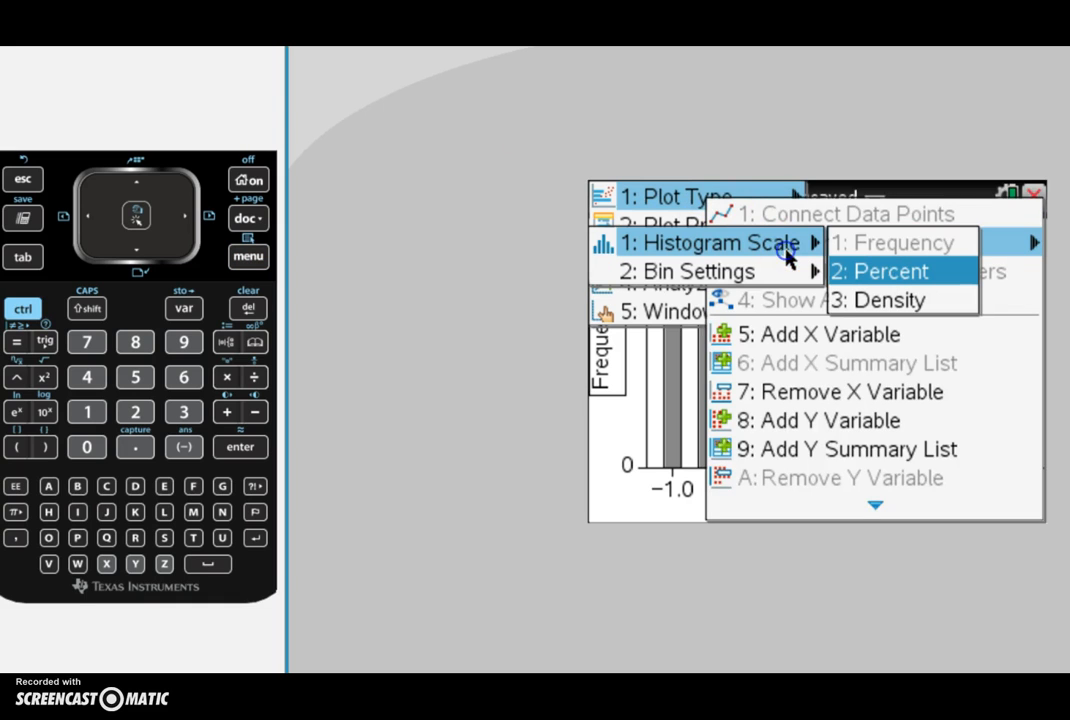
click(713, 275)
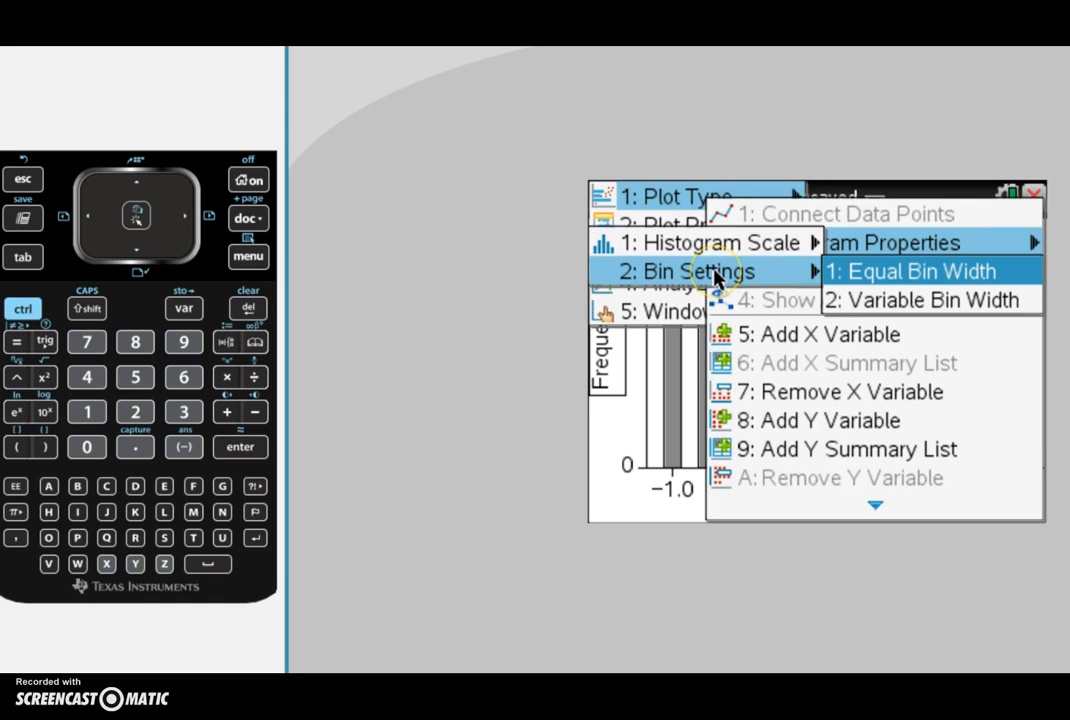
click(850, 271)
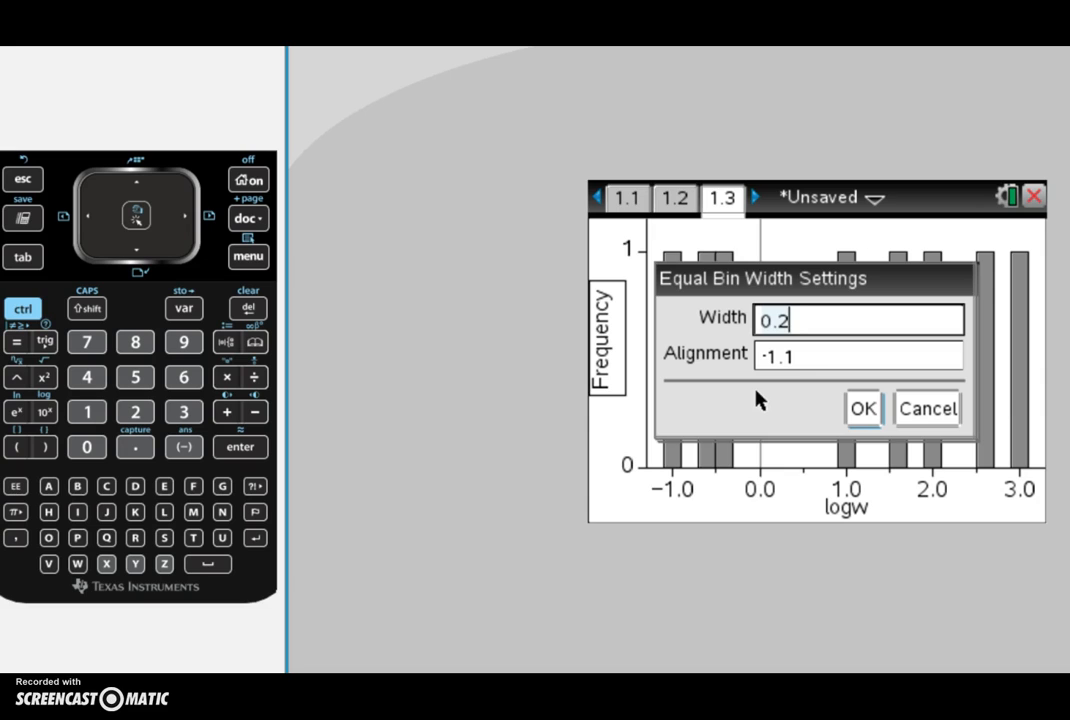
click(681, 448)
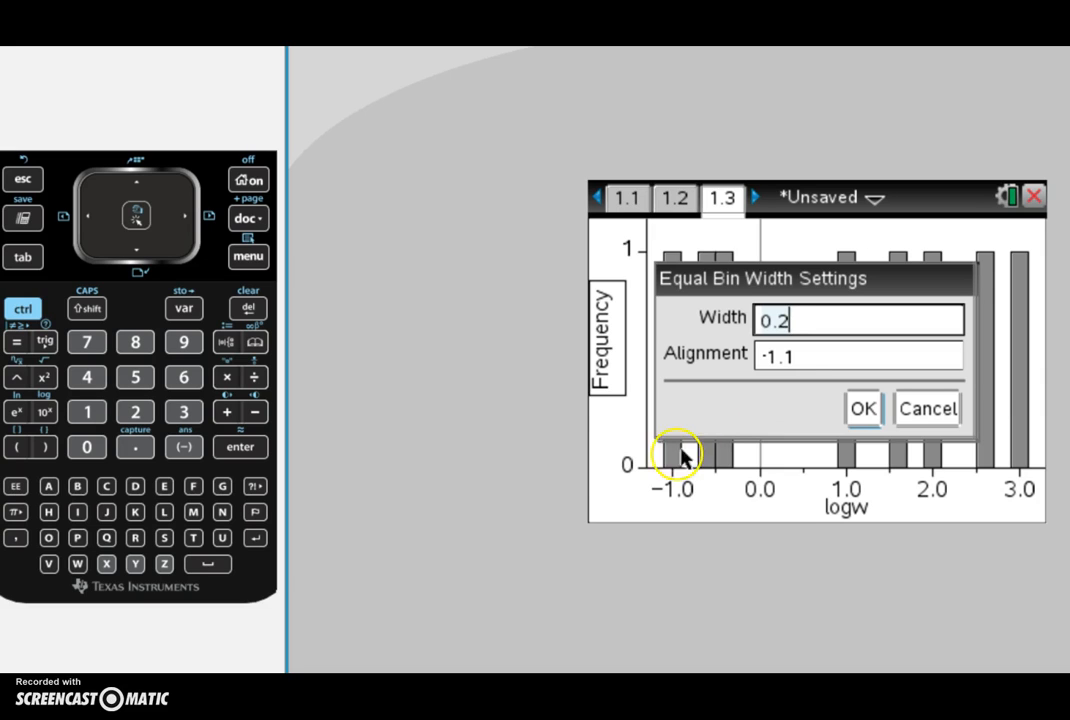
click(798, 360)
key(BackSpace)
key(BackSpace)
key(BackSpace)
key(BackSpace)
text(-1)
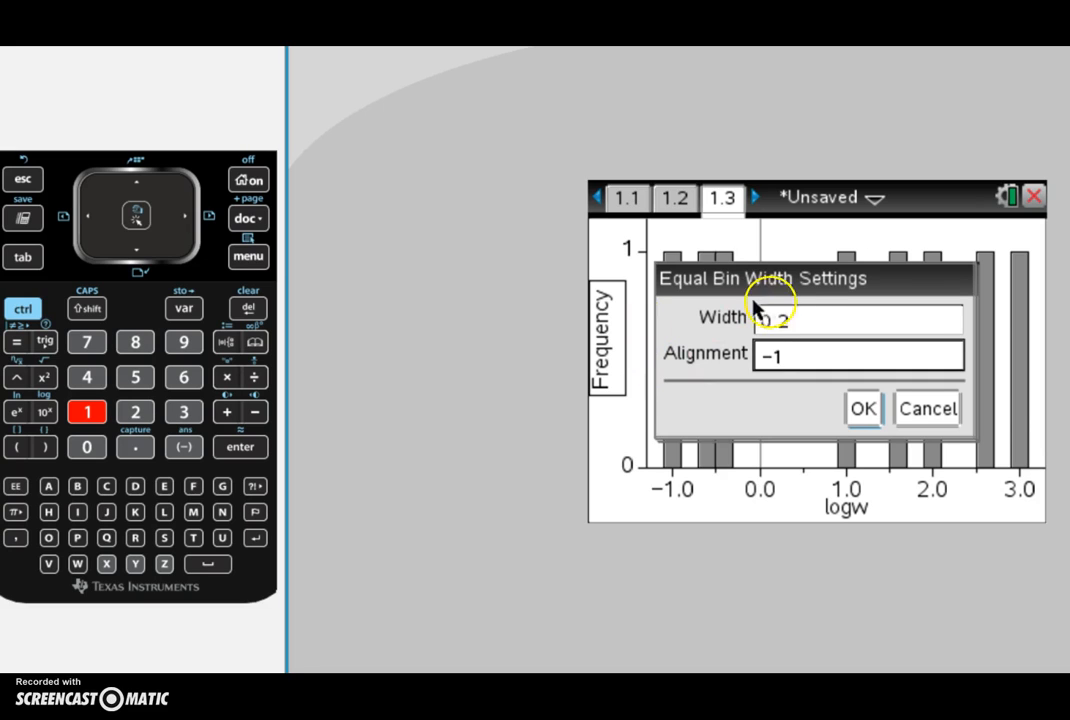
Step: Set the bin width to 1 and apply the bin settings
click(795, 320)
key(BackSpace)
key(BackSpace)
key(BackSpace)
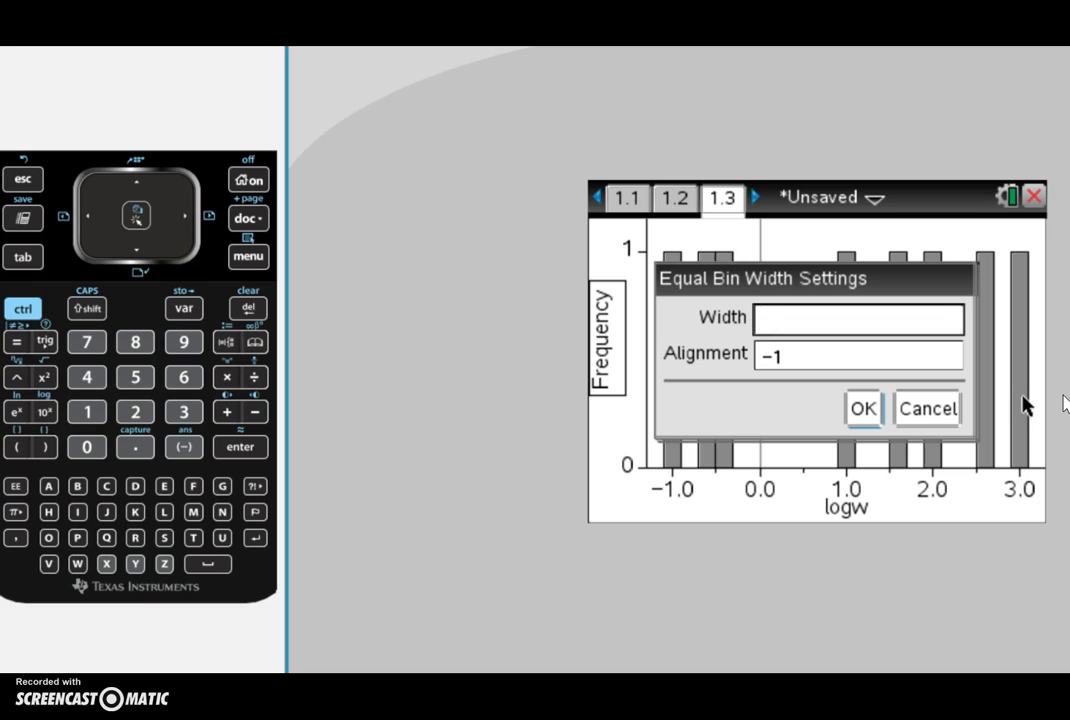
text(1)
click(865, 420)
click(864, 418)
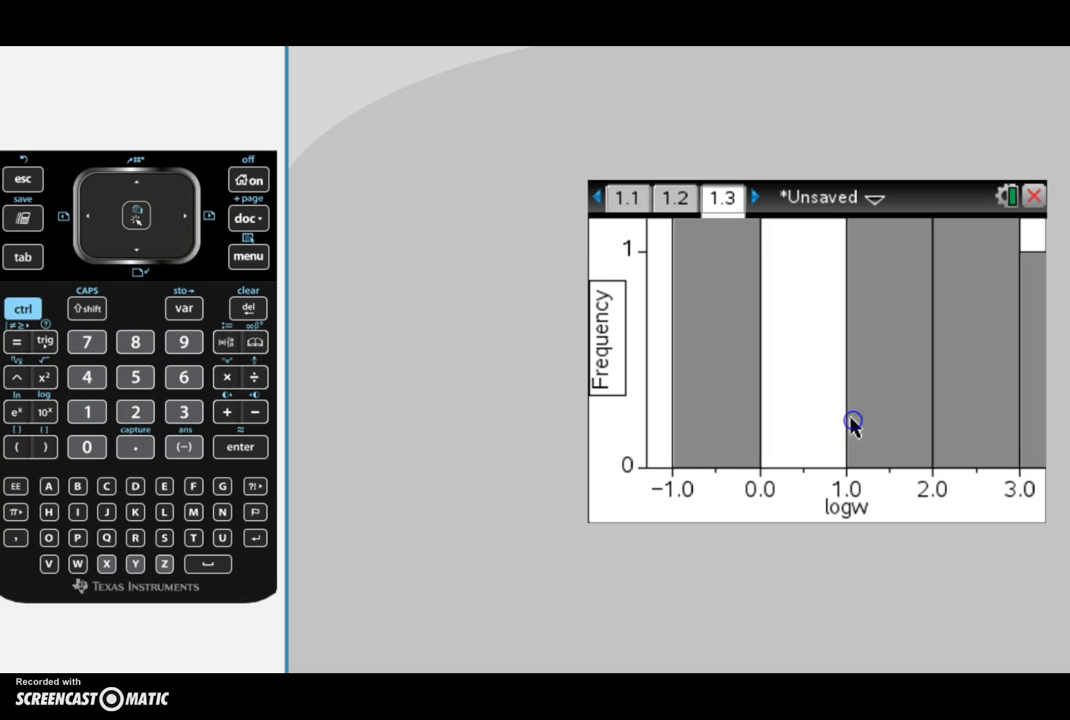
Step: Zoom out of the histogram view three times
mouse_move(882, 390)
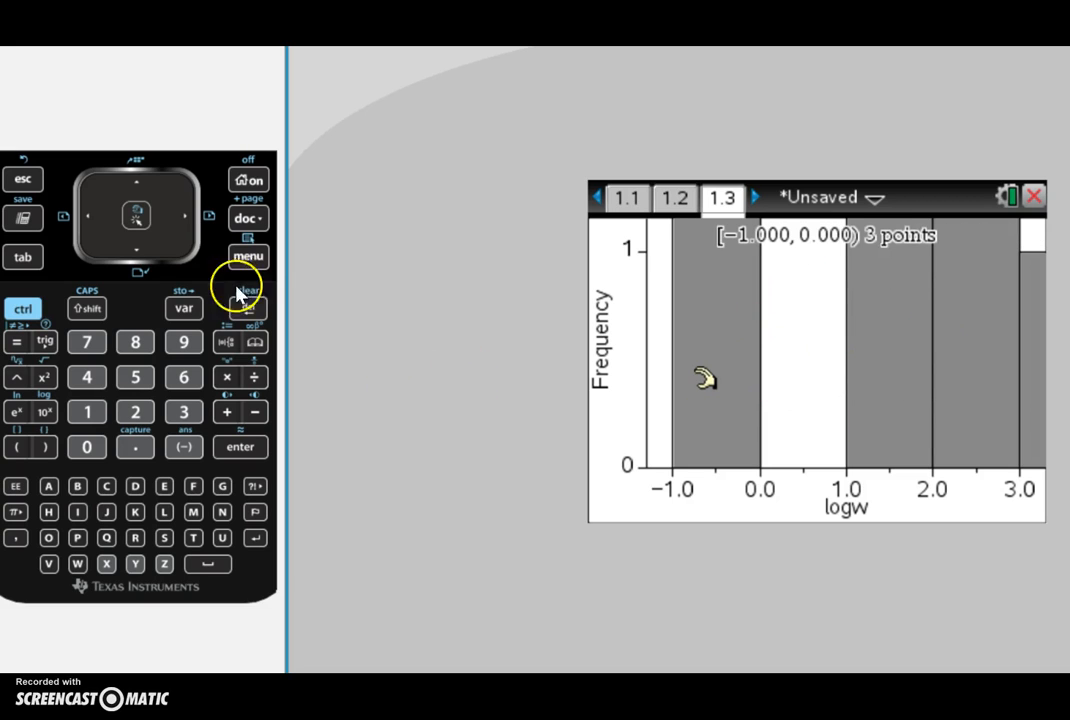
click(257, 262)
click(686, 326)
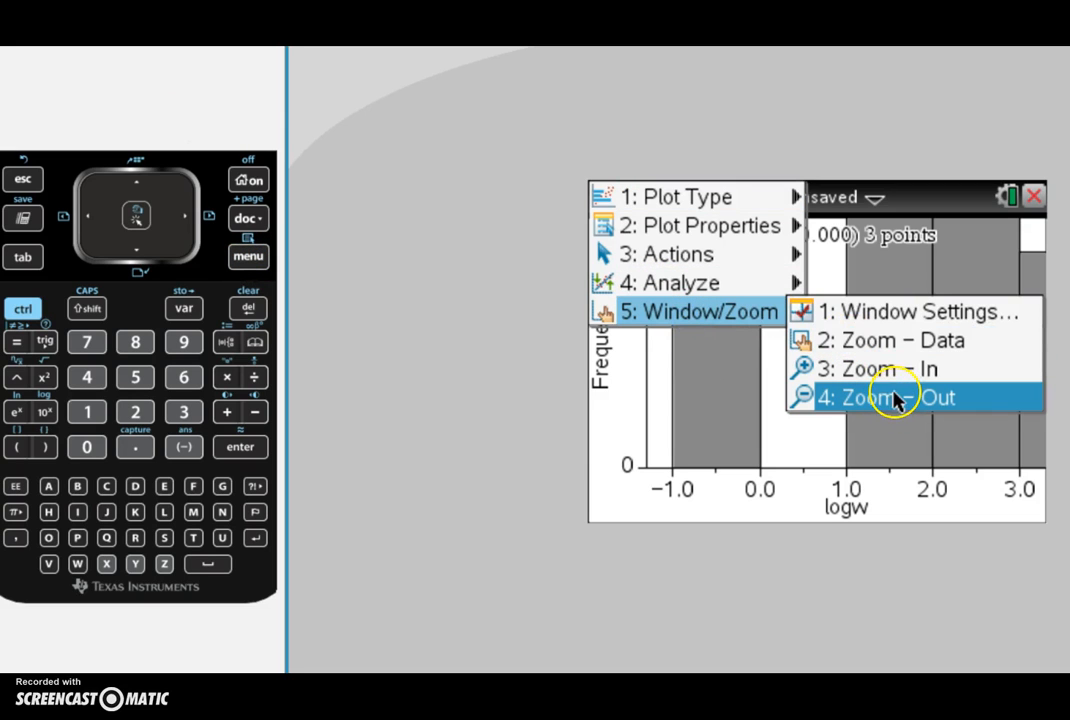
click(893, 398)
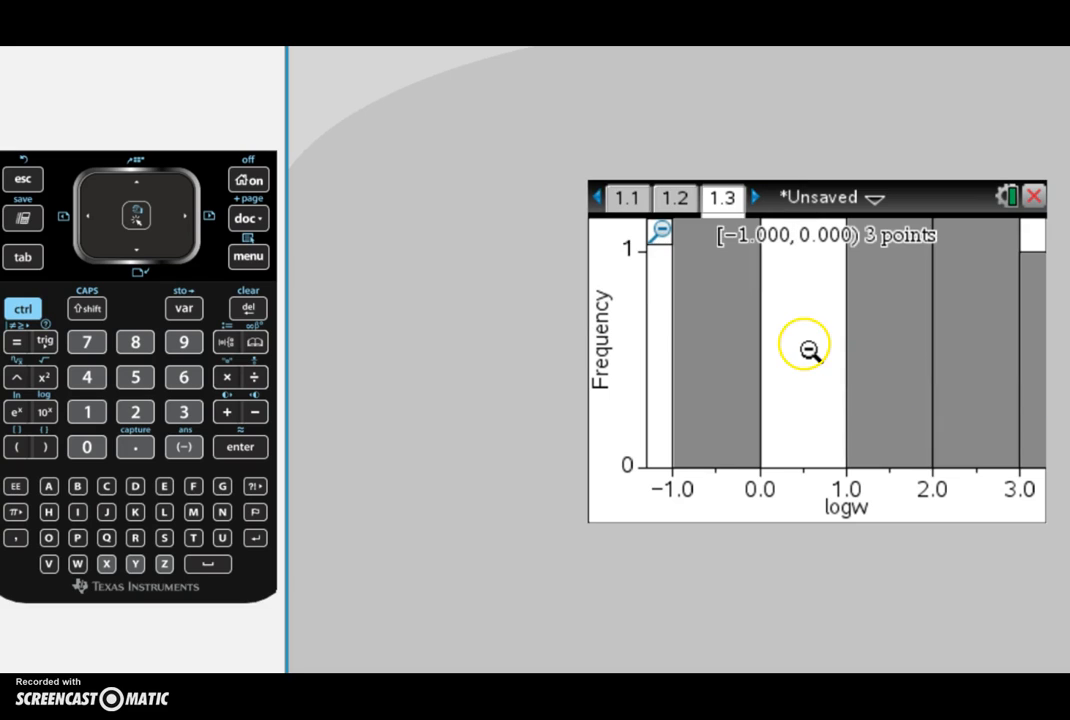
click(808, 350)
click(808, 350)
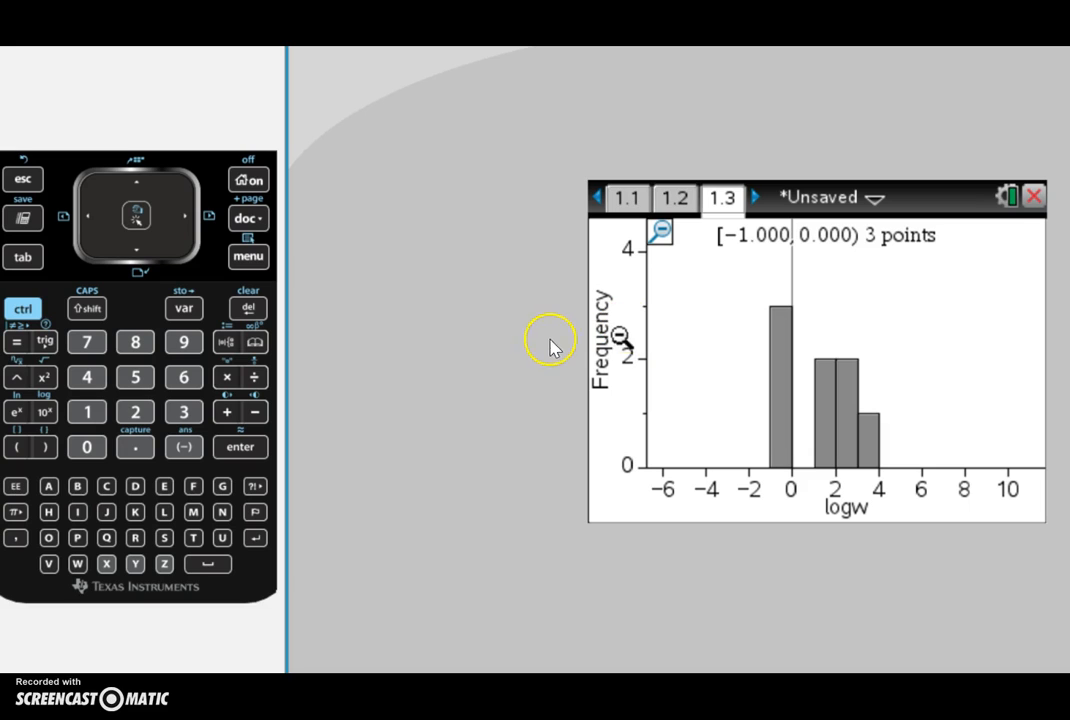
click(723, 341)
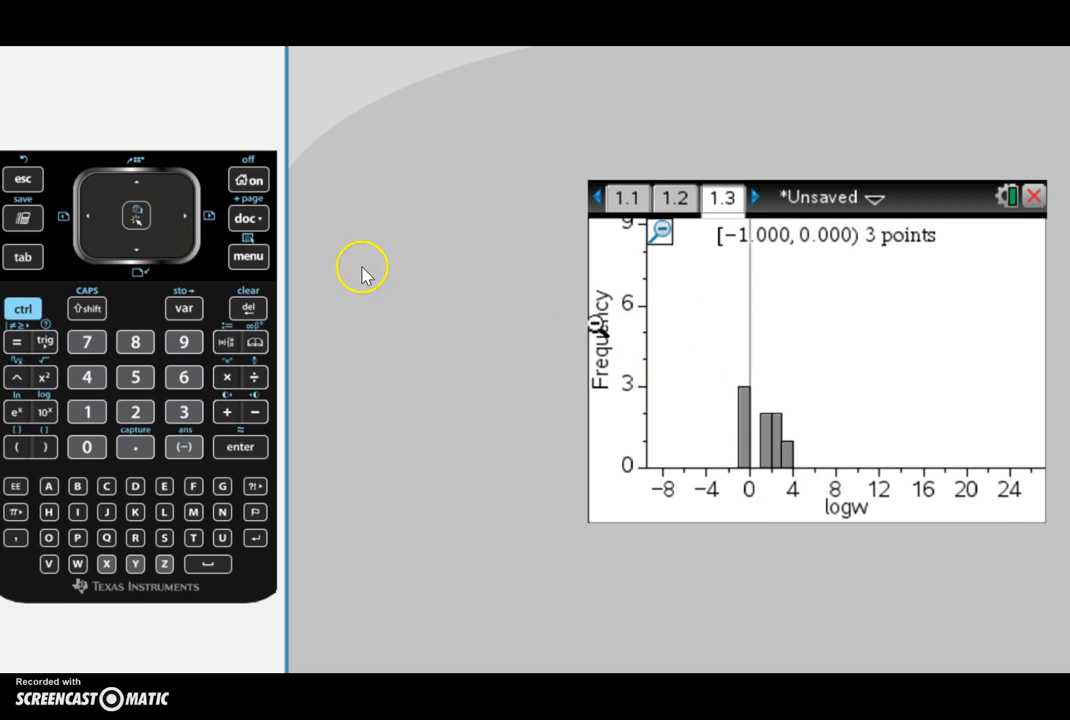
Step: Zoom in once on the histogram view
click(249, 264)
click(731, 234)
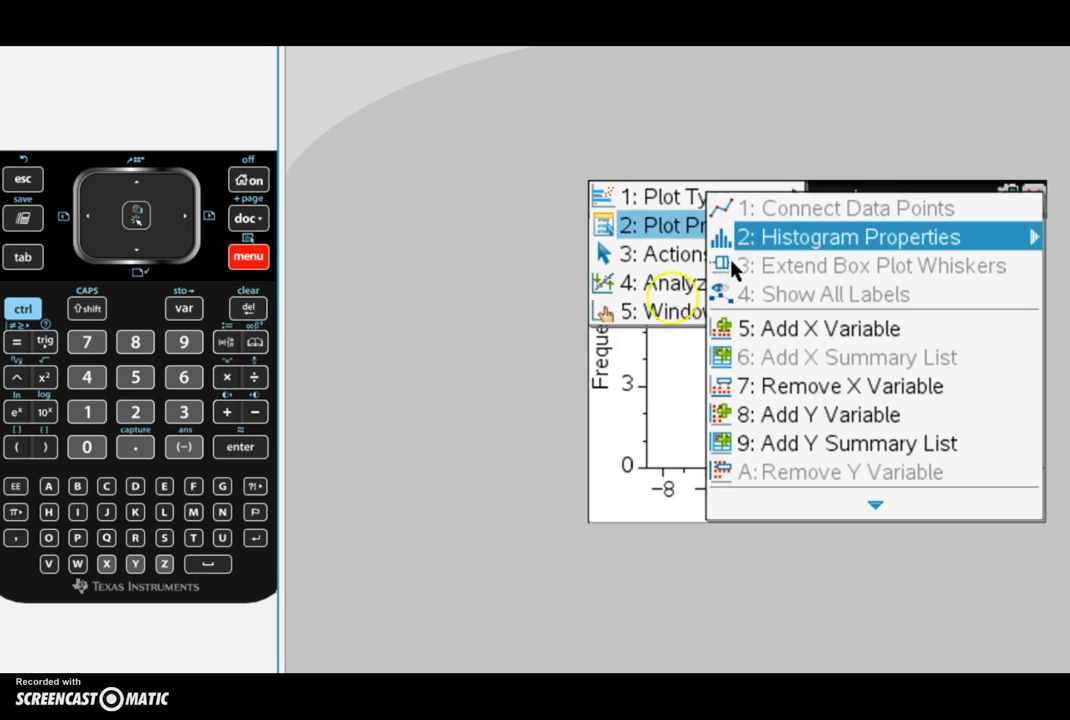
click(676, 283)
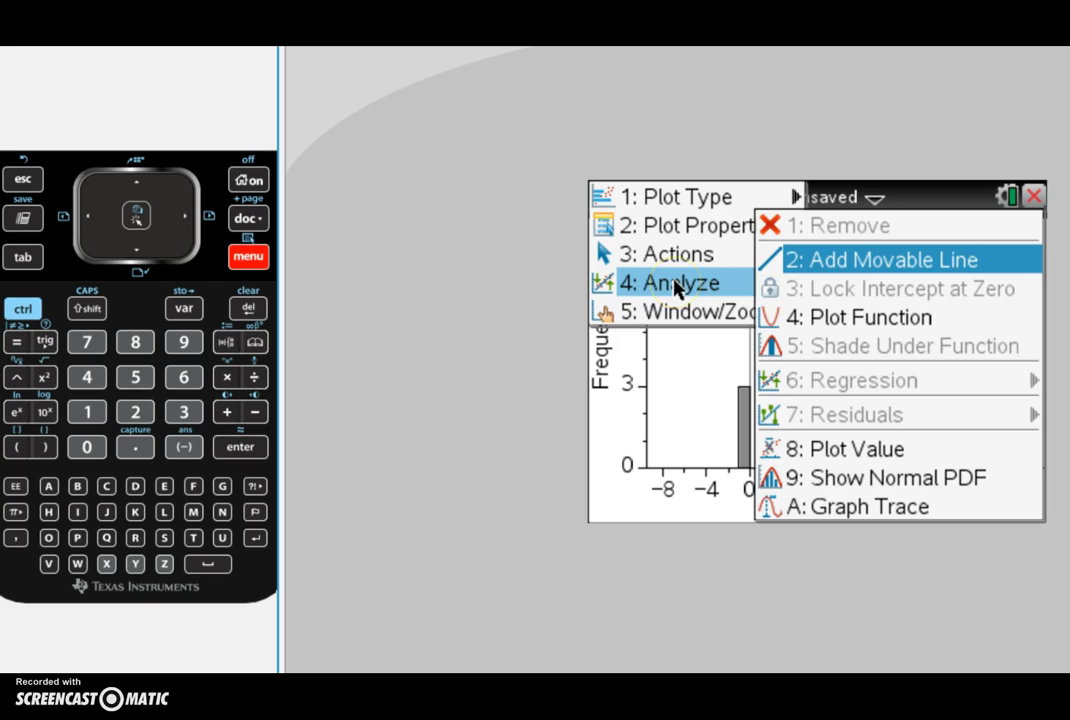
click(690, 335)
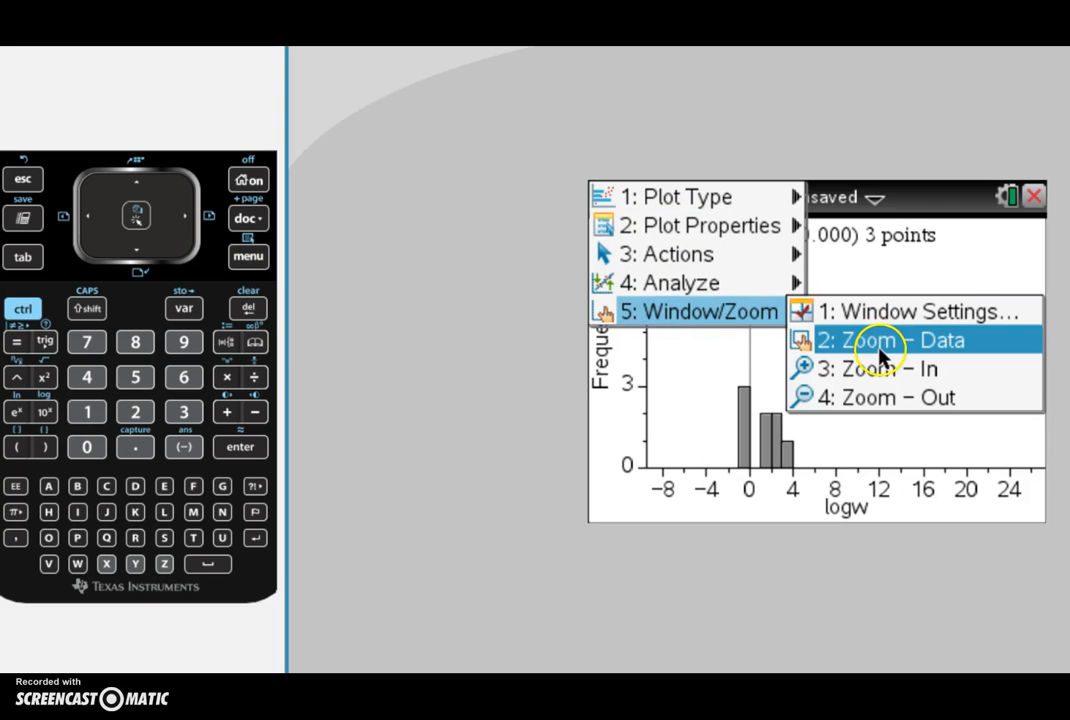
click(895, 370)
click(814, 380)
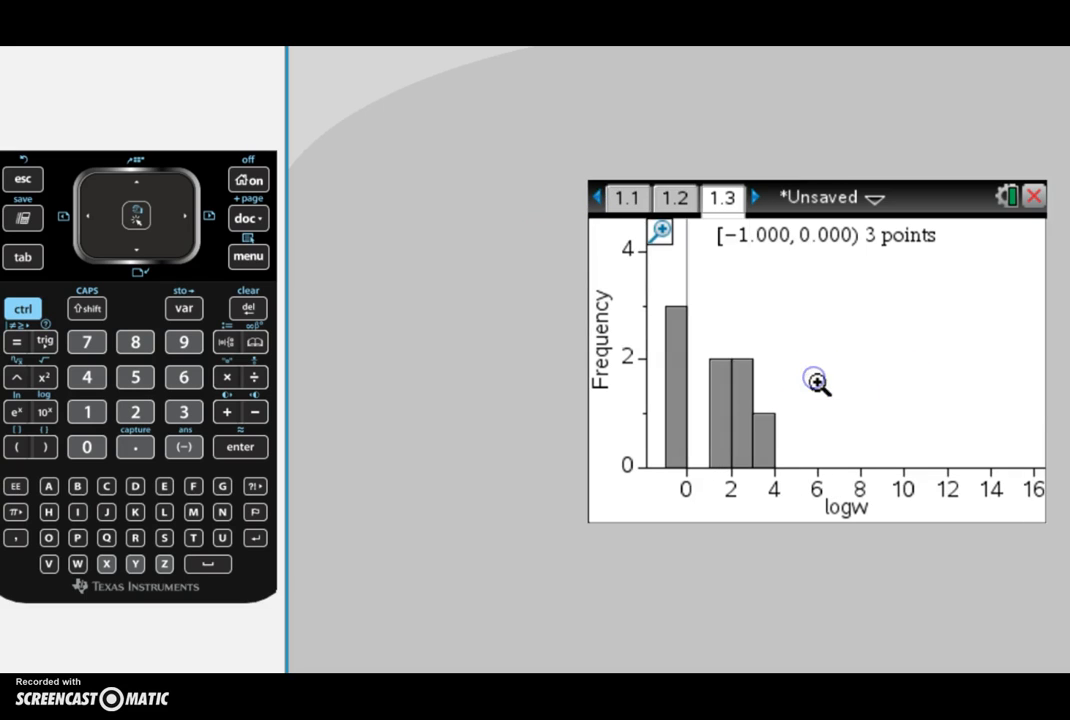
click(249, 260)
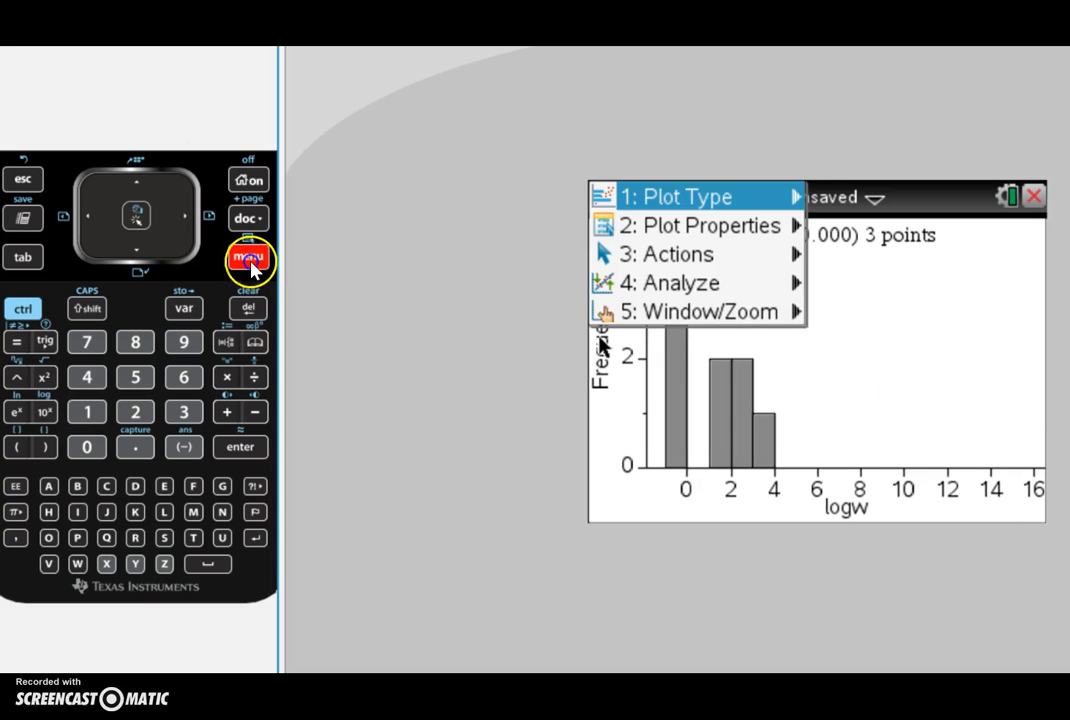
mouse_move(690, 313)
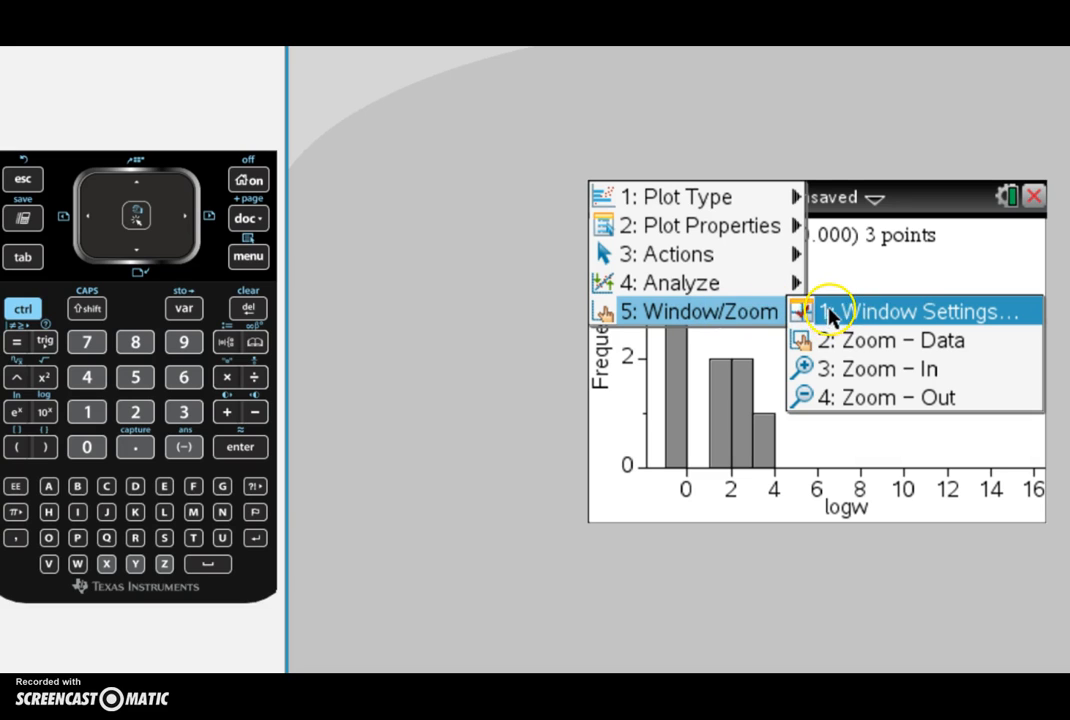
key(Escape)
key(Escape)
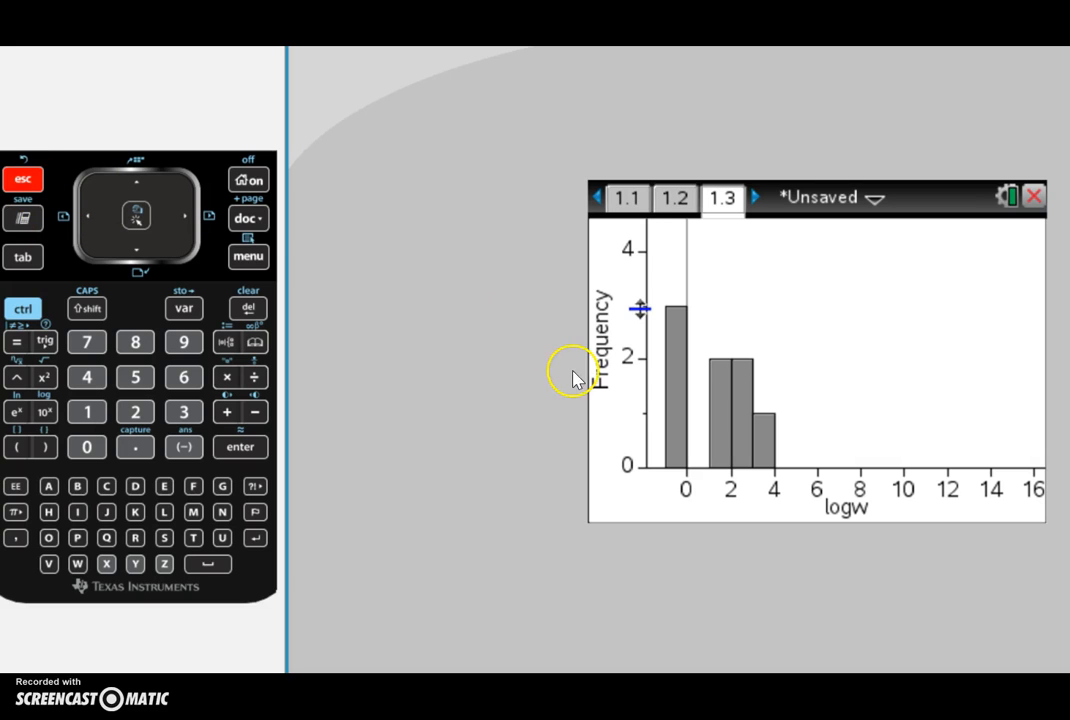
Step: Examine the bin ranges and counts of the histogram bars
mouse_move(678, 354)
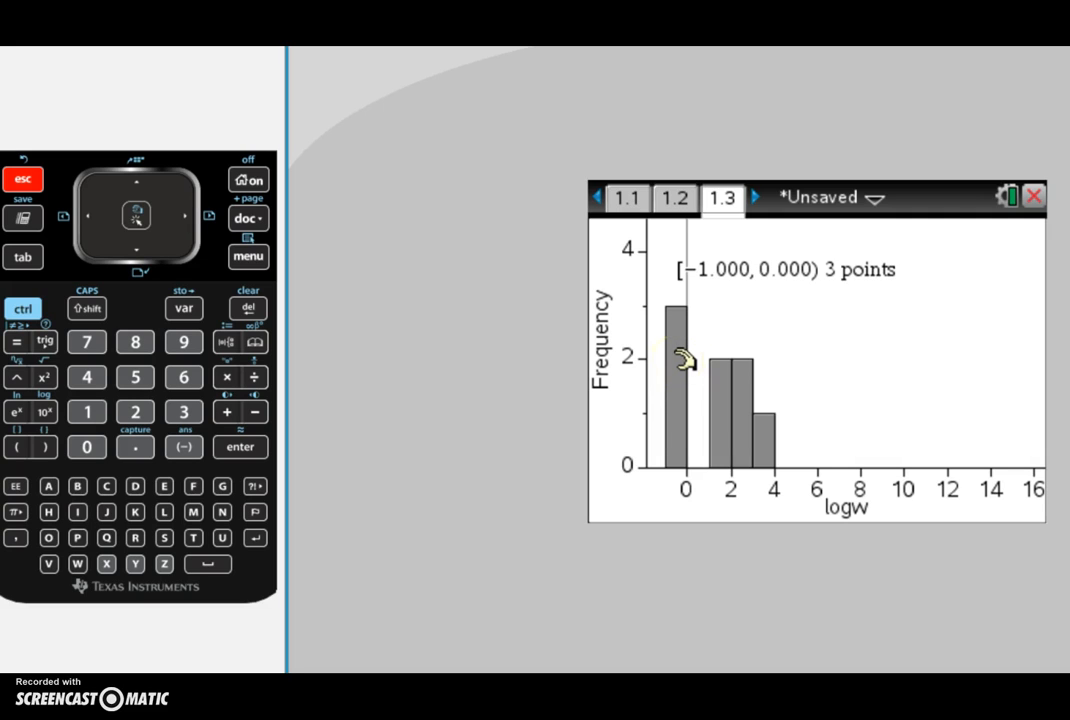
mouse_move(683, 358)
mouse_down()
mouse_move(726, 344)
mouse_move(697, 312)
mouse_move(682, 356)
mouse_up()
click(728, 420)
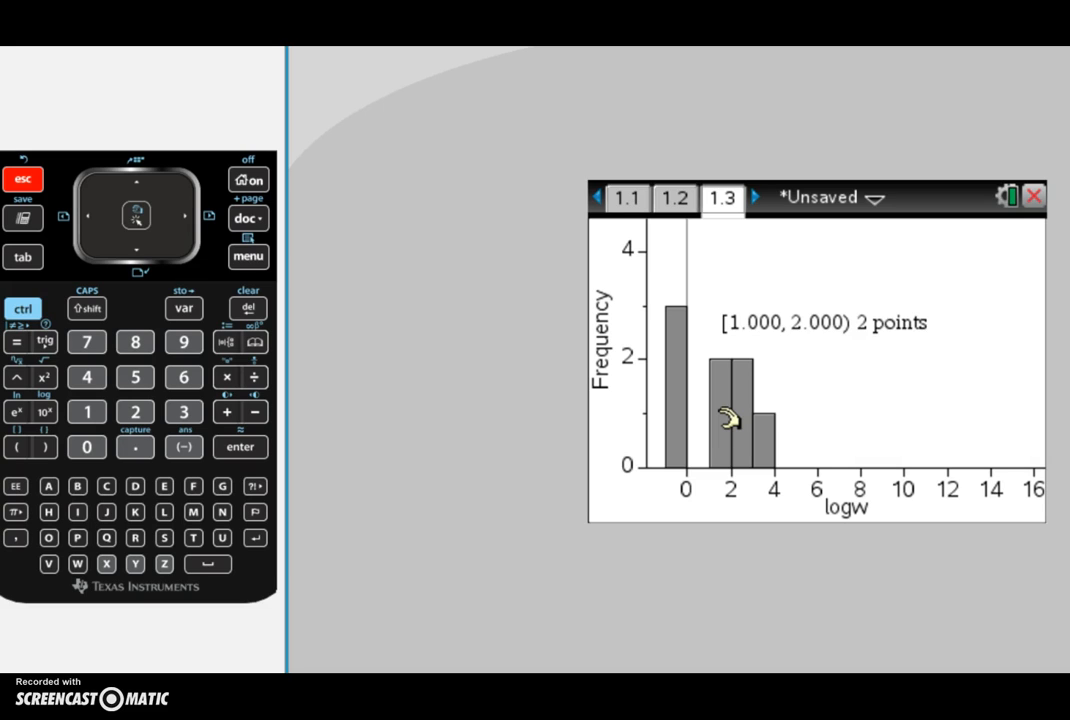
click(742, 428)
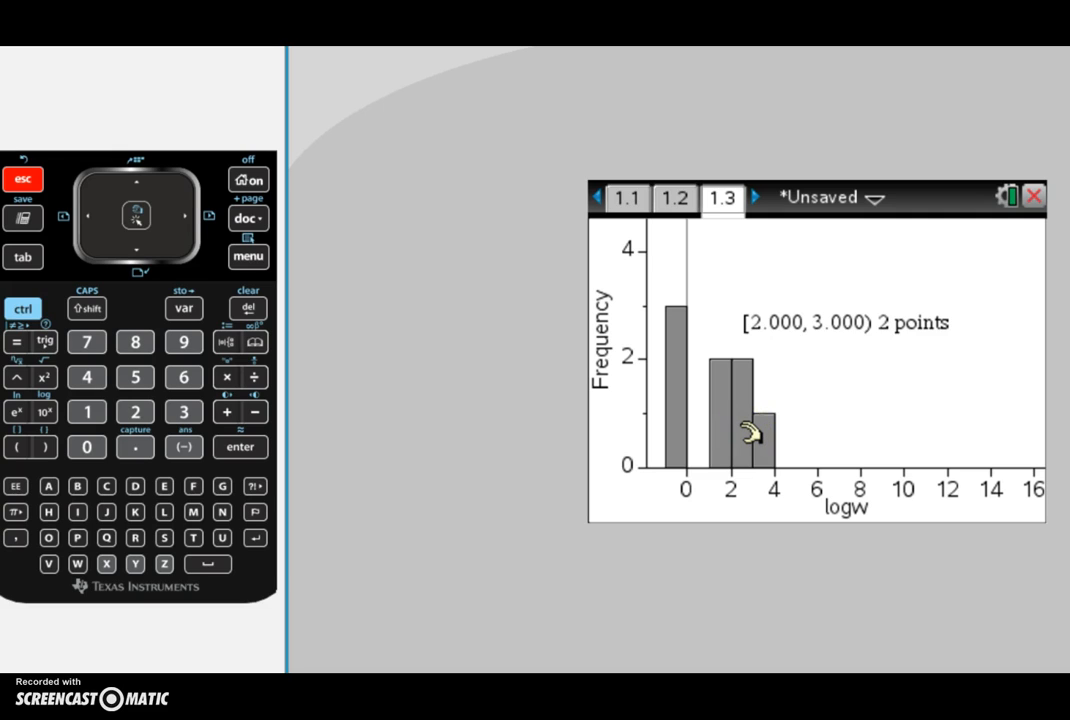
drag(750, 434, 766, 445)
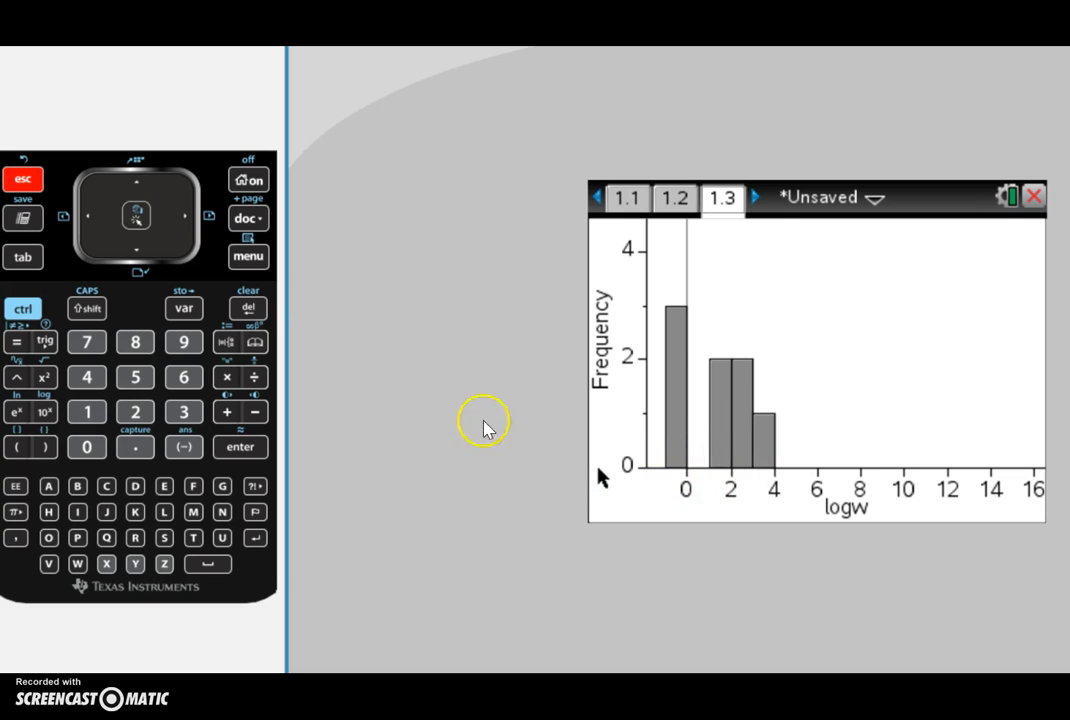
click(306, 333)
click(87, 310)
click(155, 447)
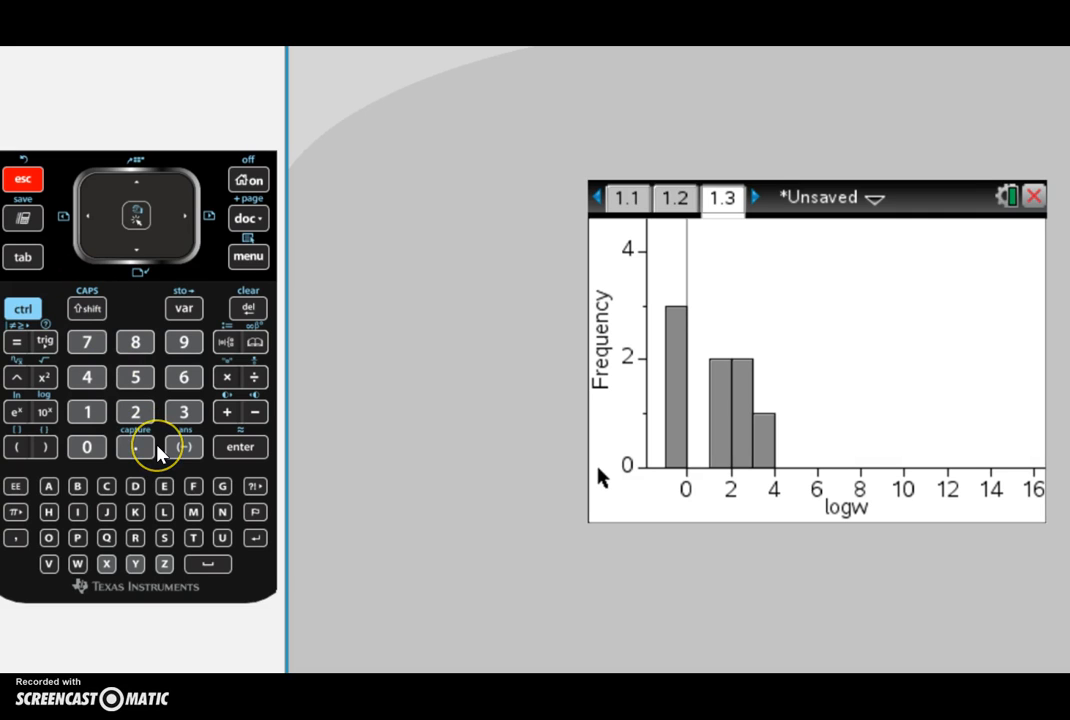